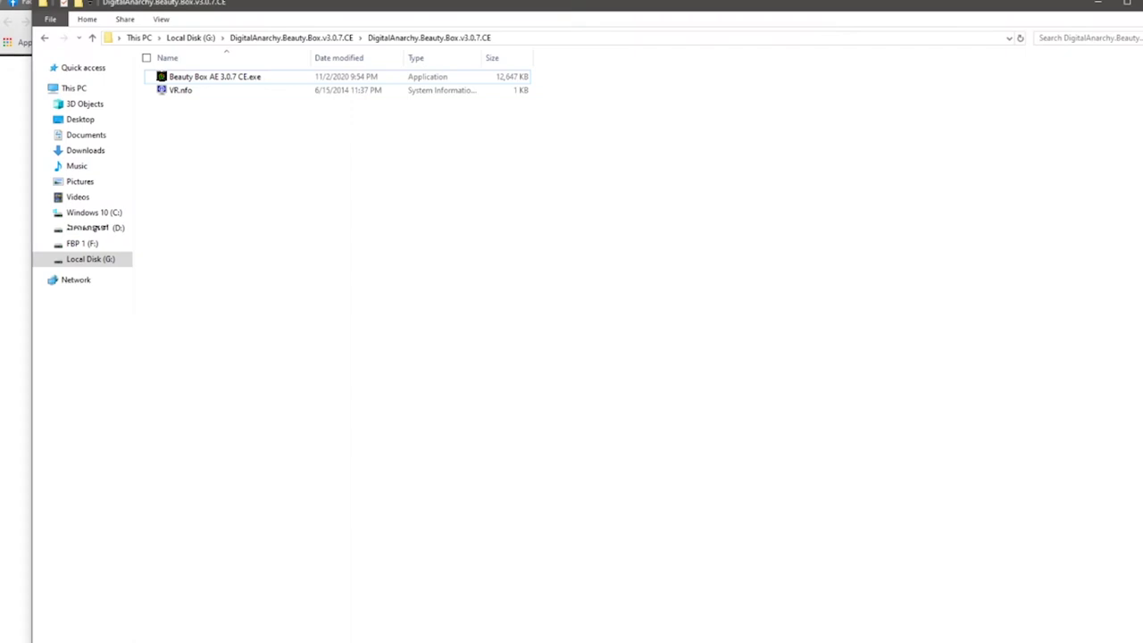
click(45, 39)
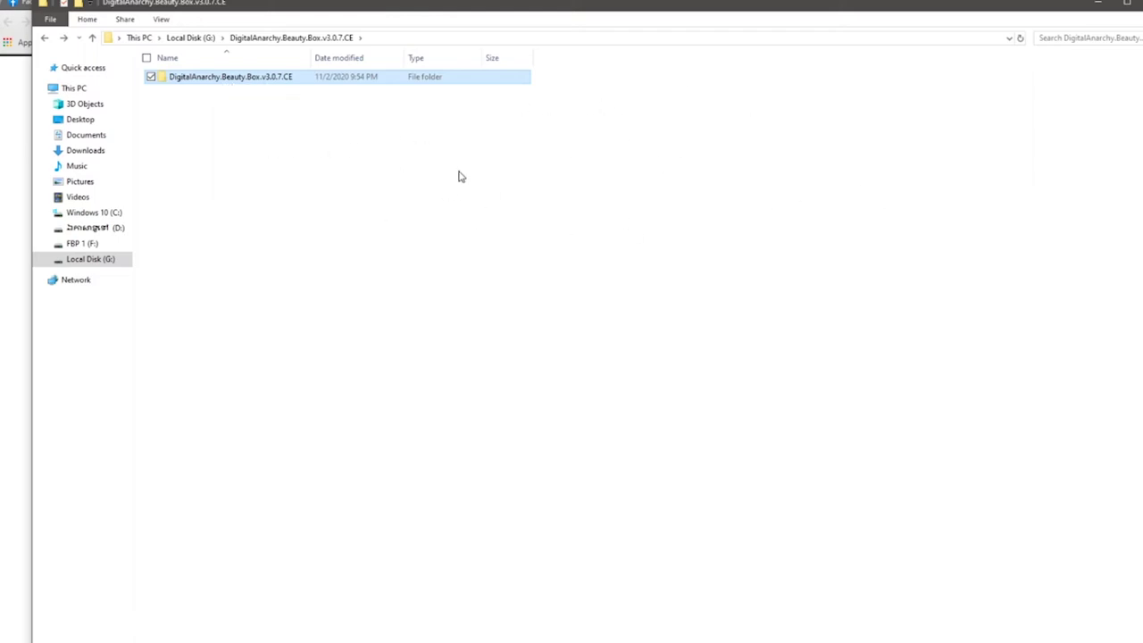
double_click(298, 85)
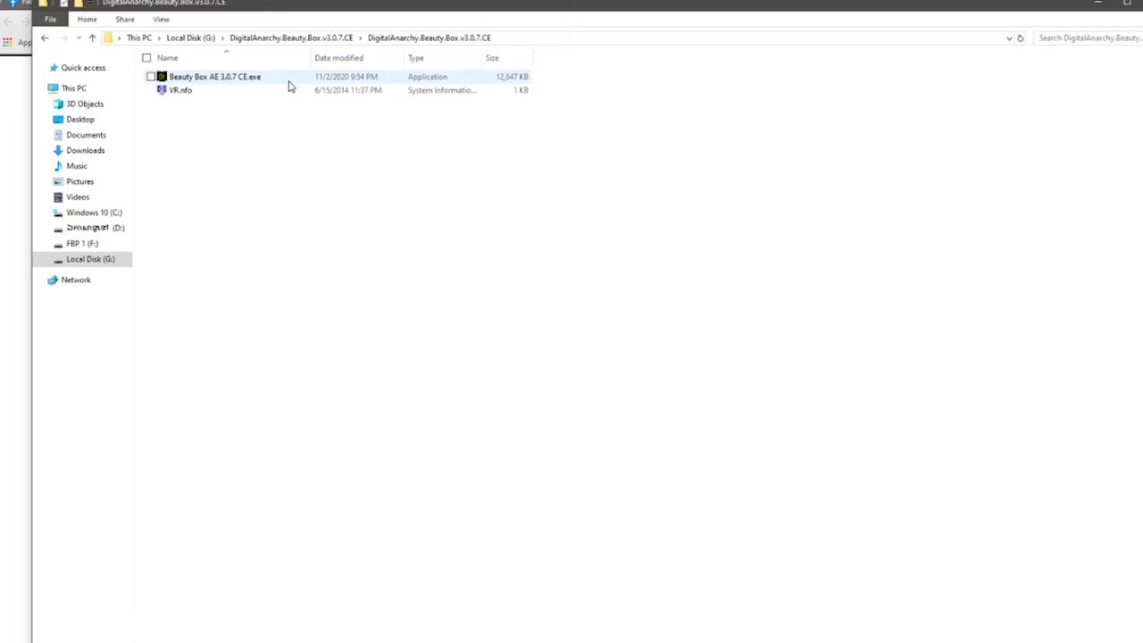
double_click(289, 80)
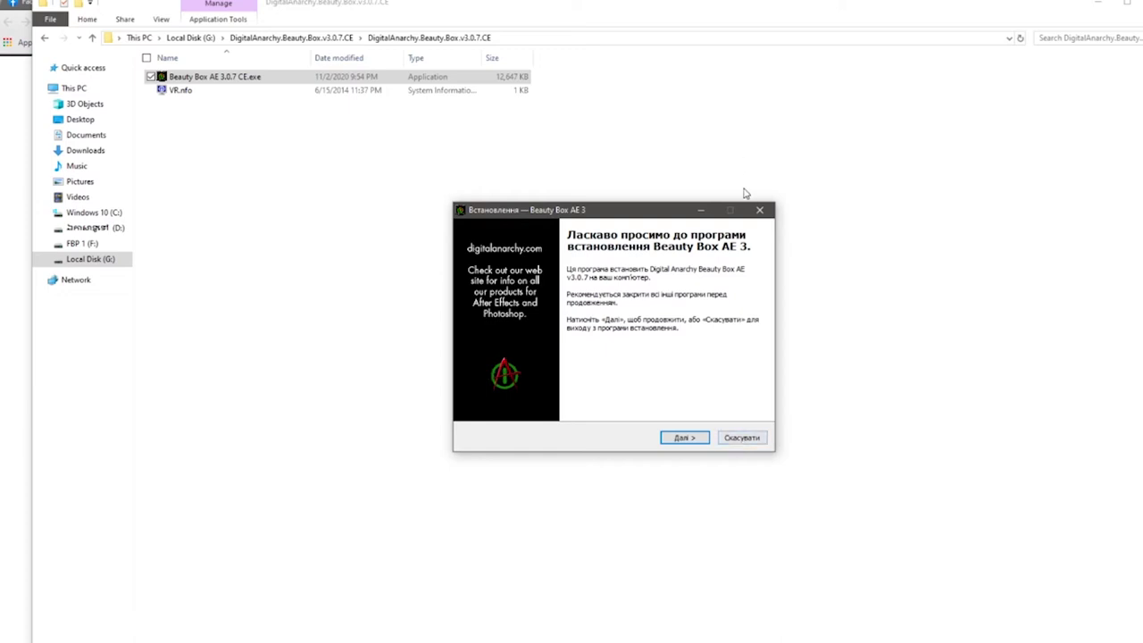
click(759, 210)
click(658, 392)
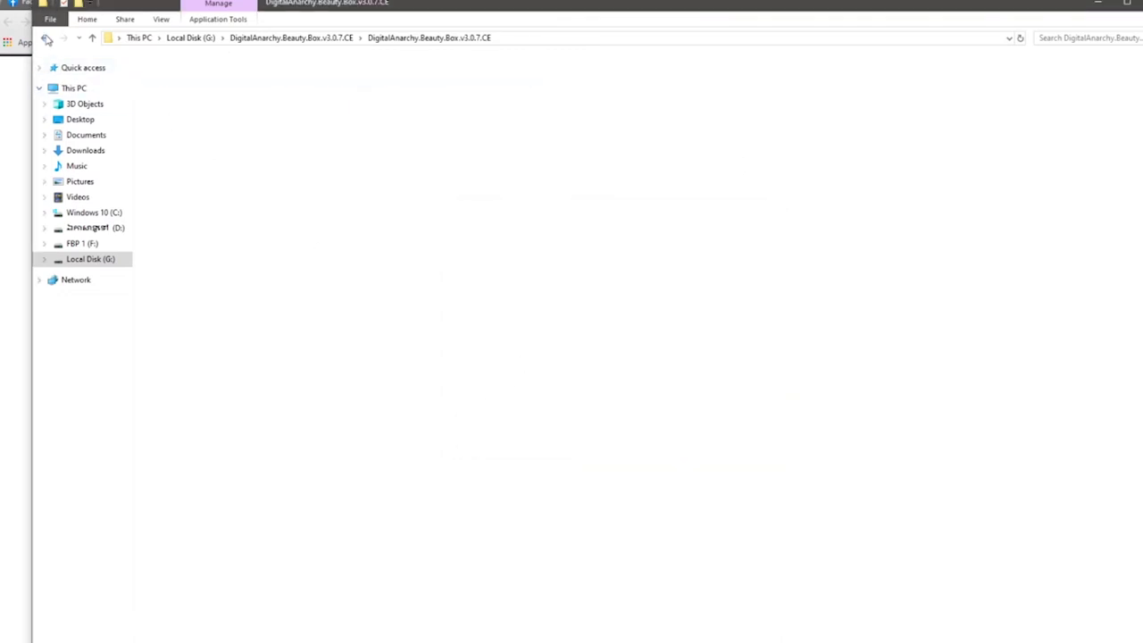
click(46, 40)
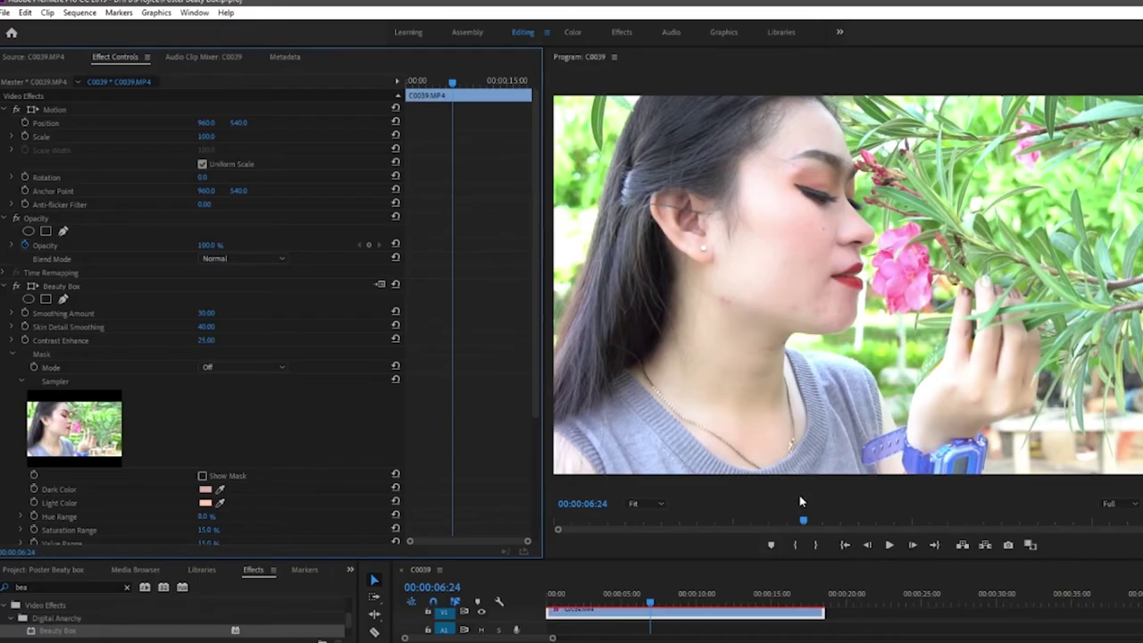
Step: Remove the existing Beauty Box effect from clip C0039.MP4
click(16, 286)
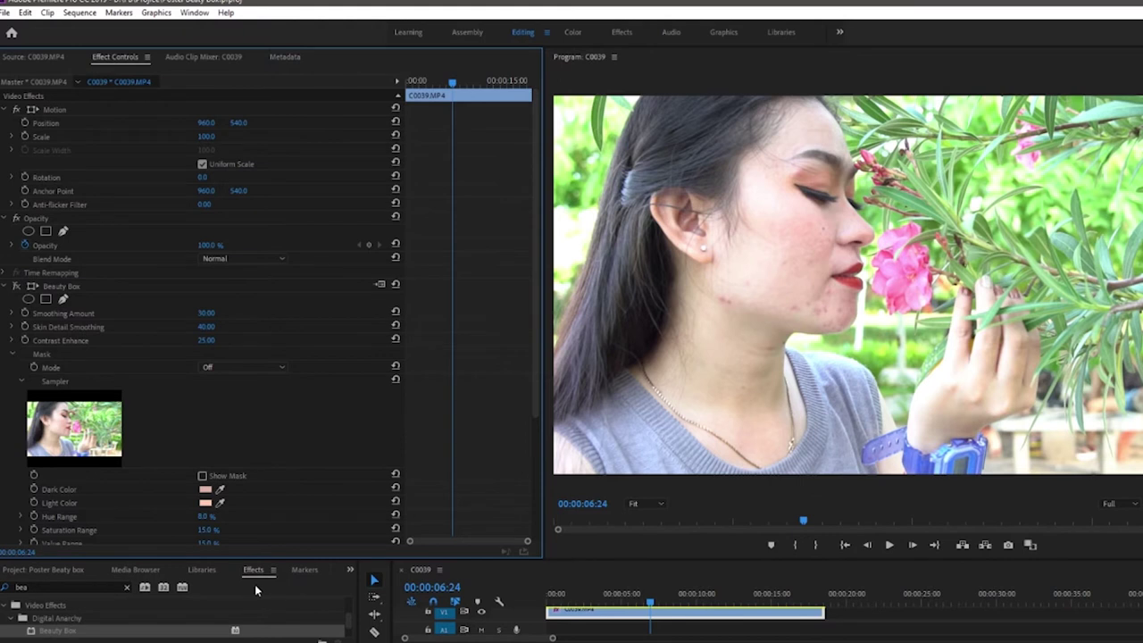
click(59, 631)
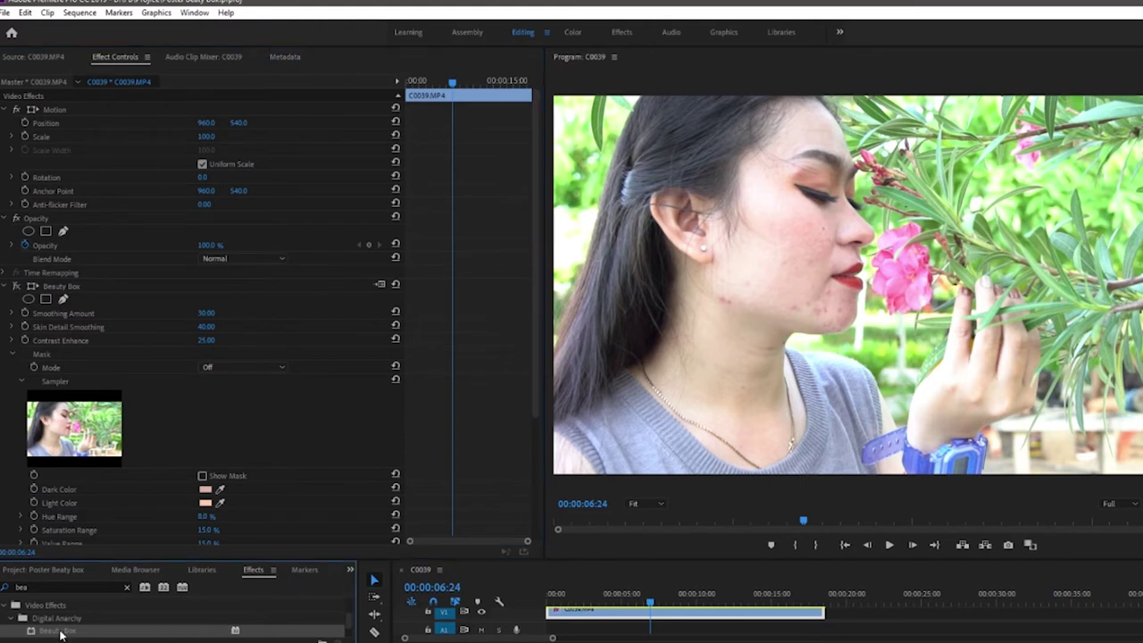
click(59, 287)
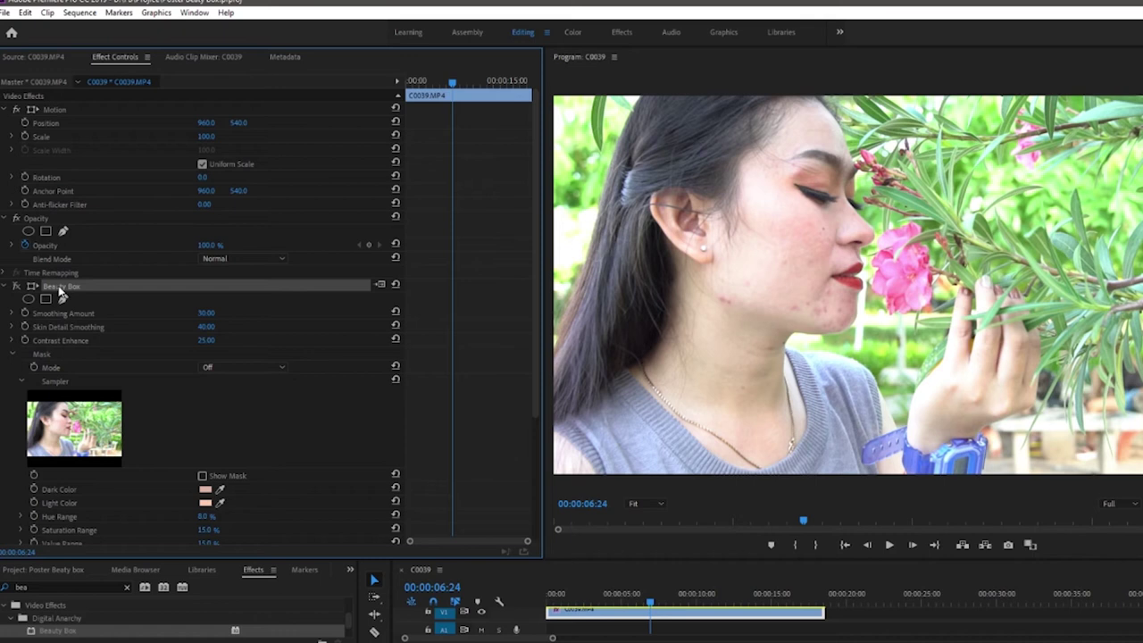
key(Delete)
click(891, 391)
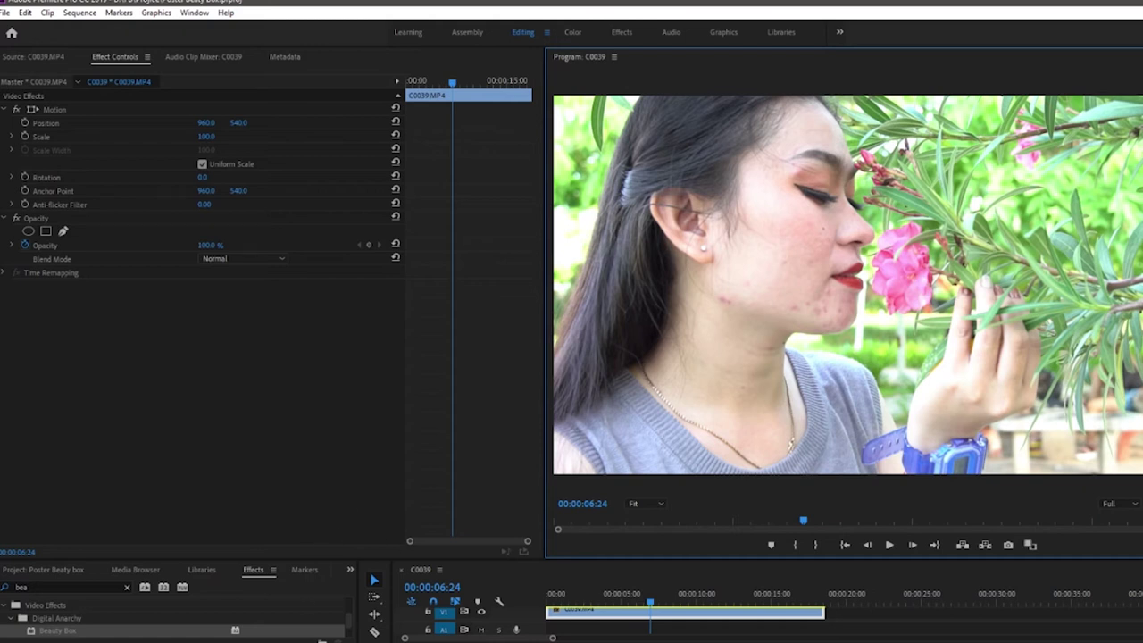
Step: Search the effects for "bea" and apply Digital Anarchy's Beauty Box to clip C0039.MP4 on track V1
click(49, 586)
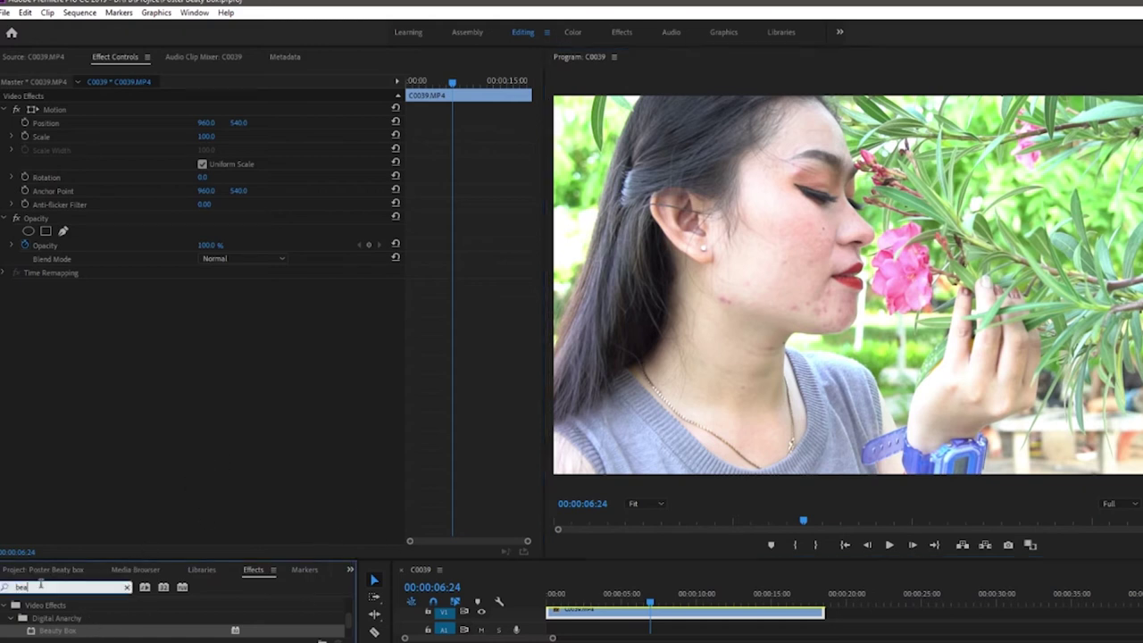
key(BackSpace)
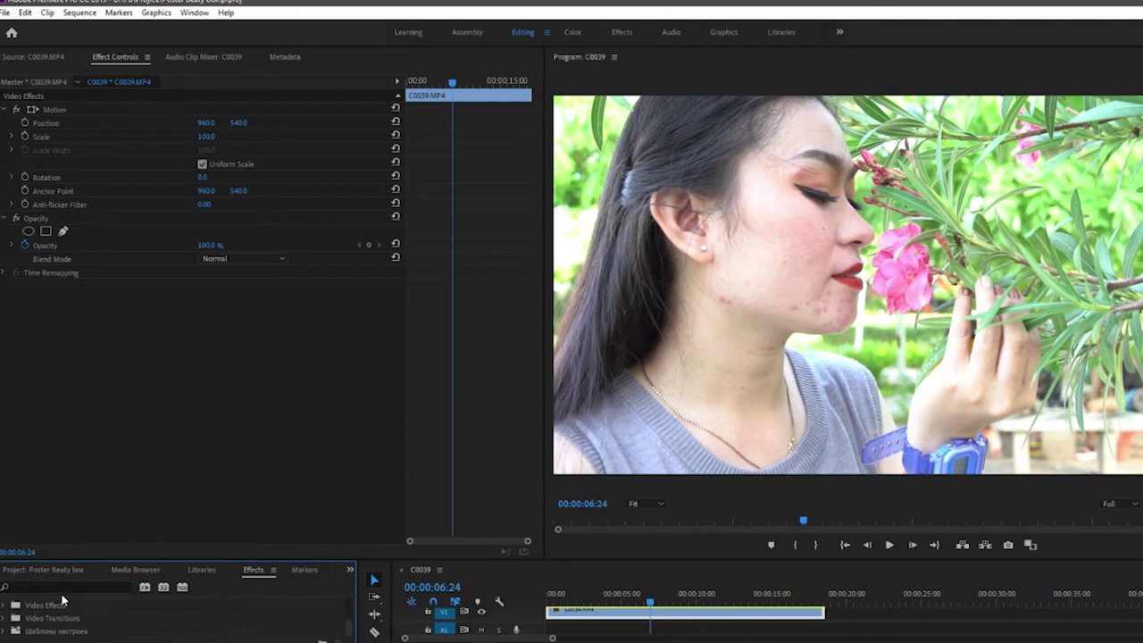
text(b)
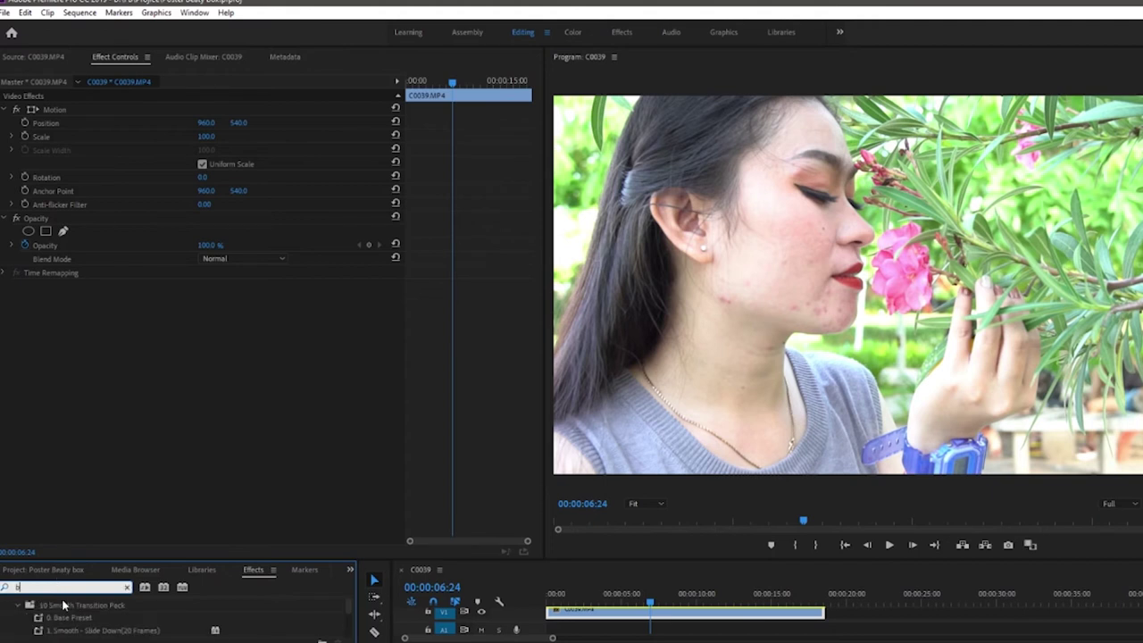
text(ea)
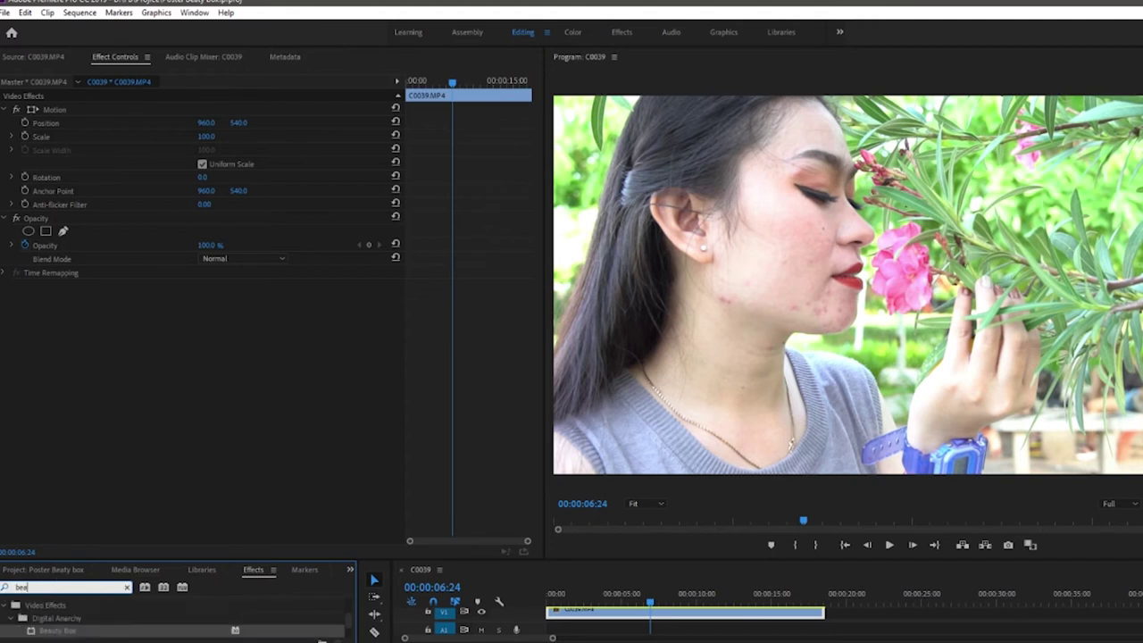
text(r)
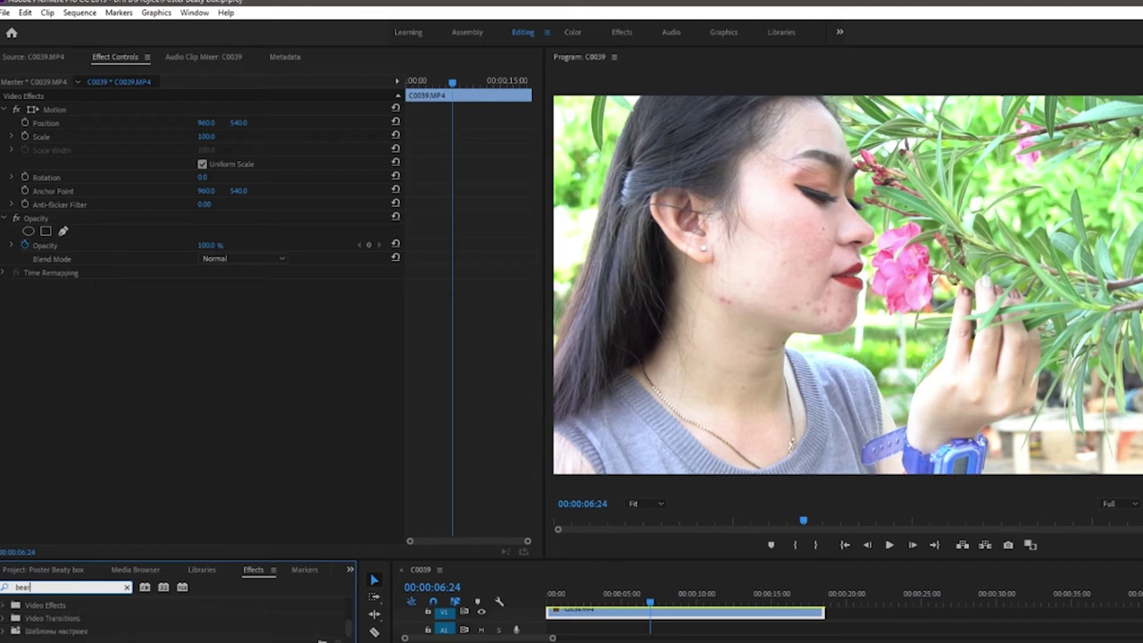
key(BackSpace)
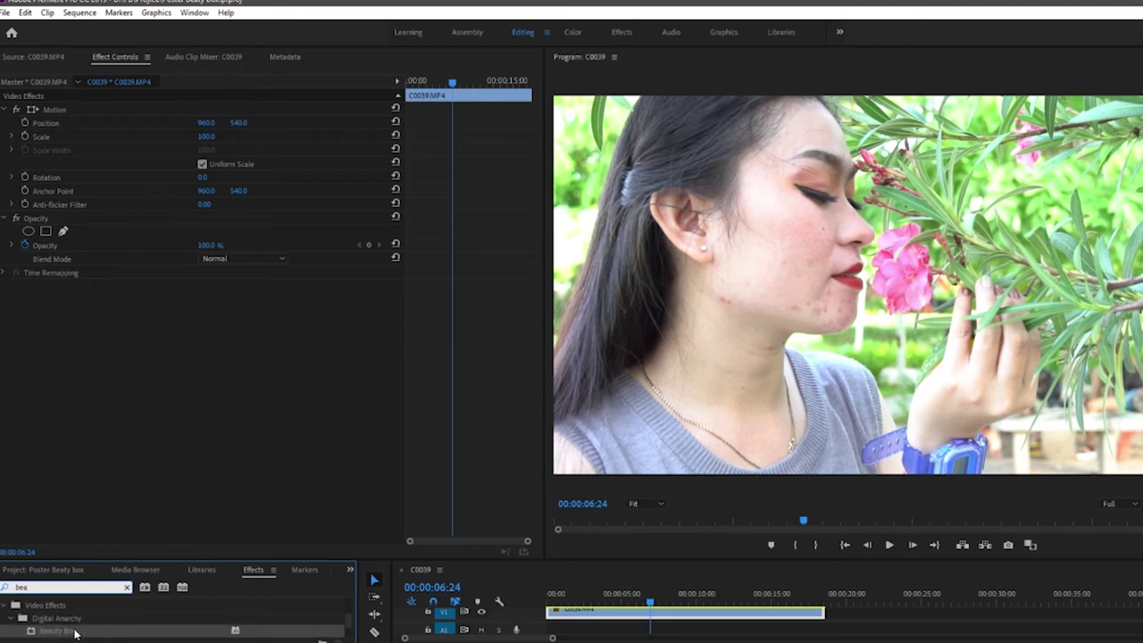
click(75, 631)
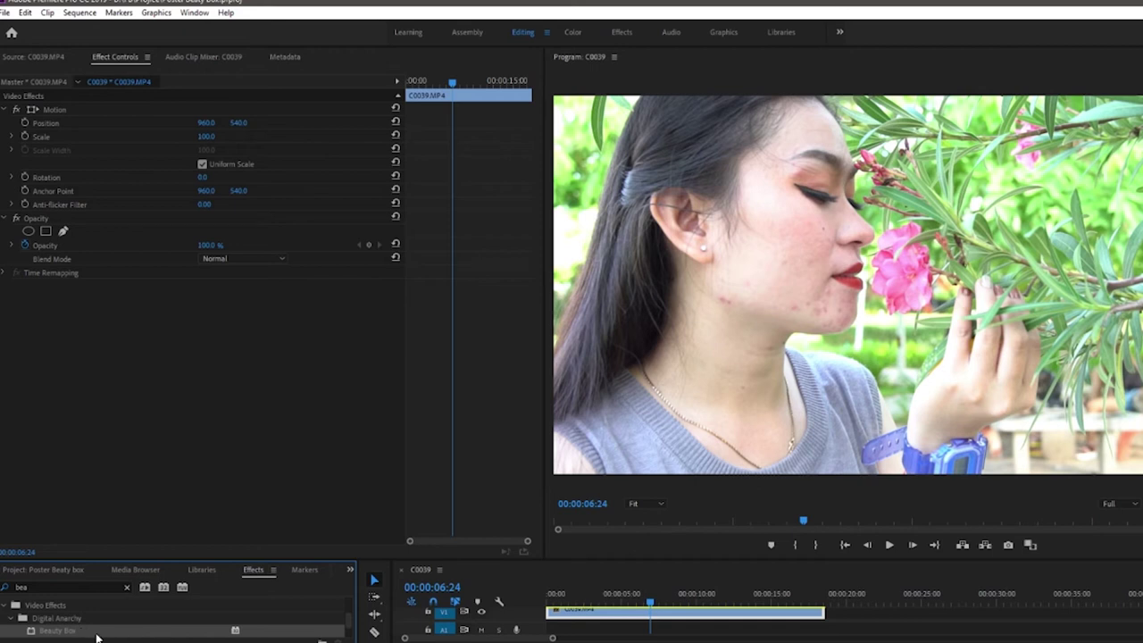
drag(93, 632, 620, 616)
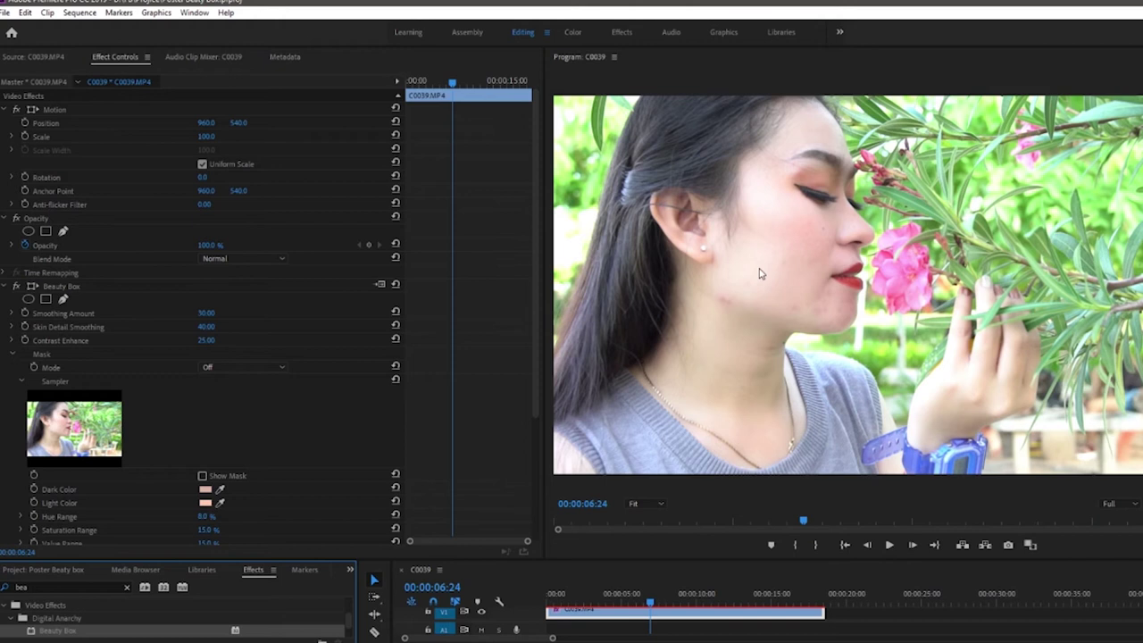
Step: Inspect the face at 100% preview magnification and compare the skin with Beauty Box disabled and re-enabled
click(660, 505)
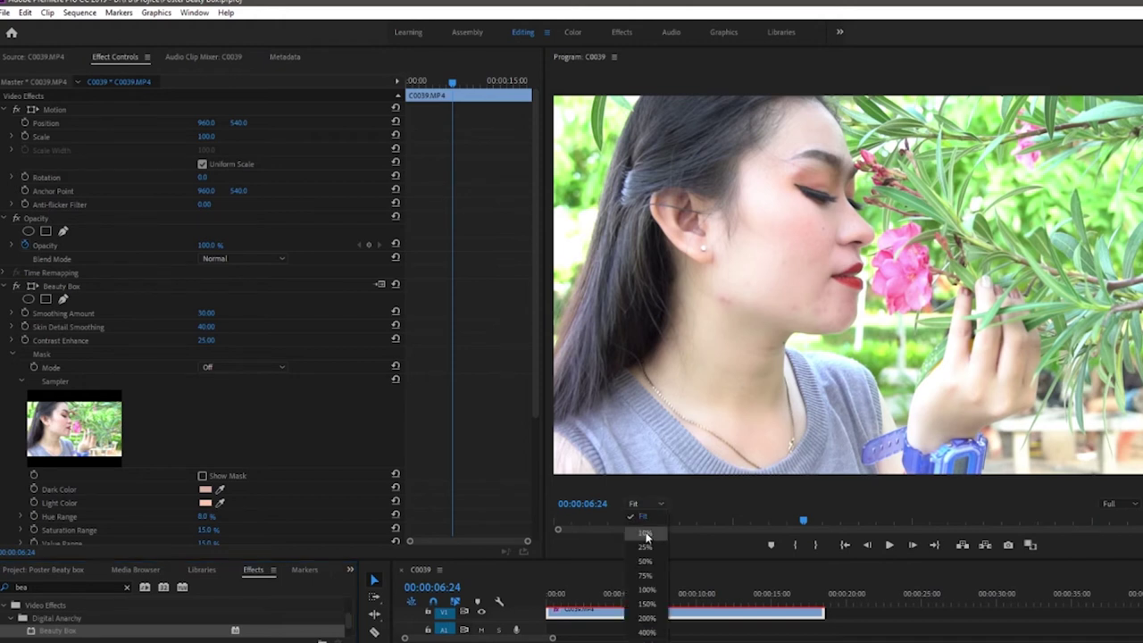
click(643, 582)
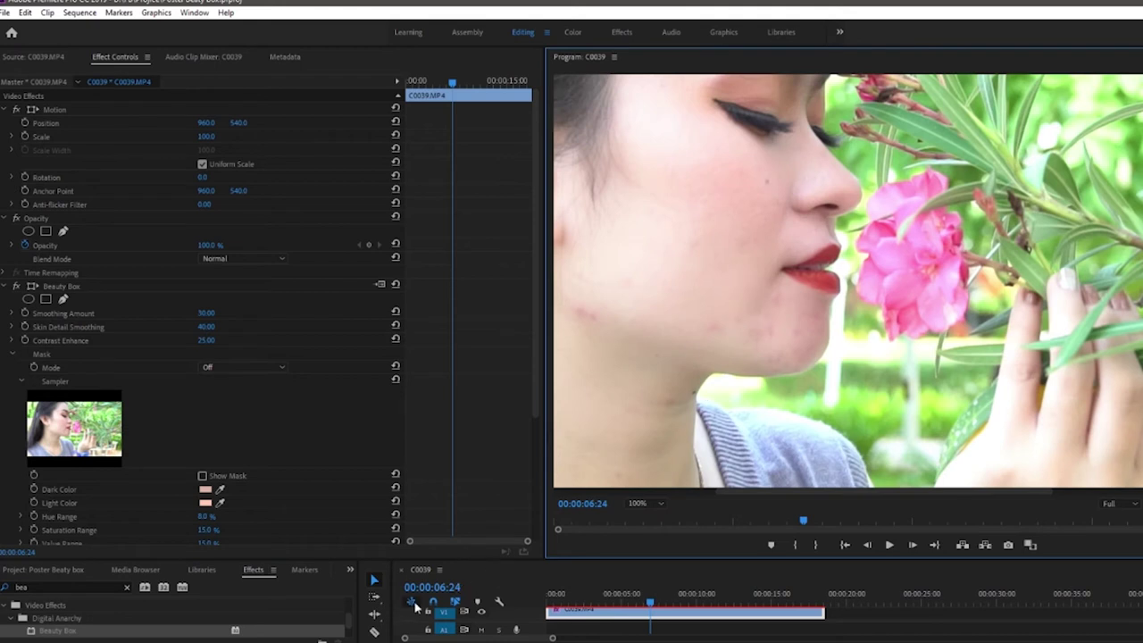
scroll(402, 622, down, 2)
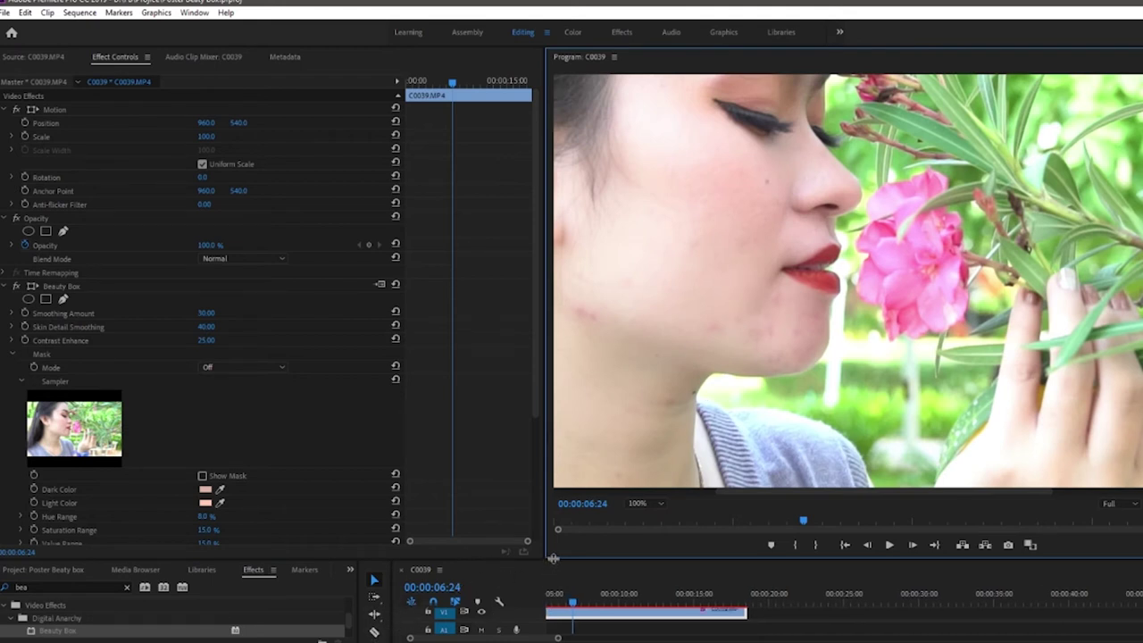
drag(526, 559, 527, 503)
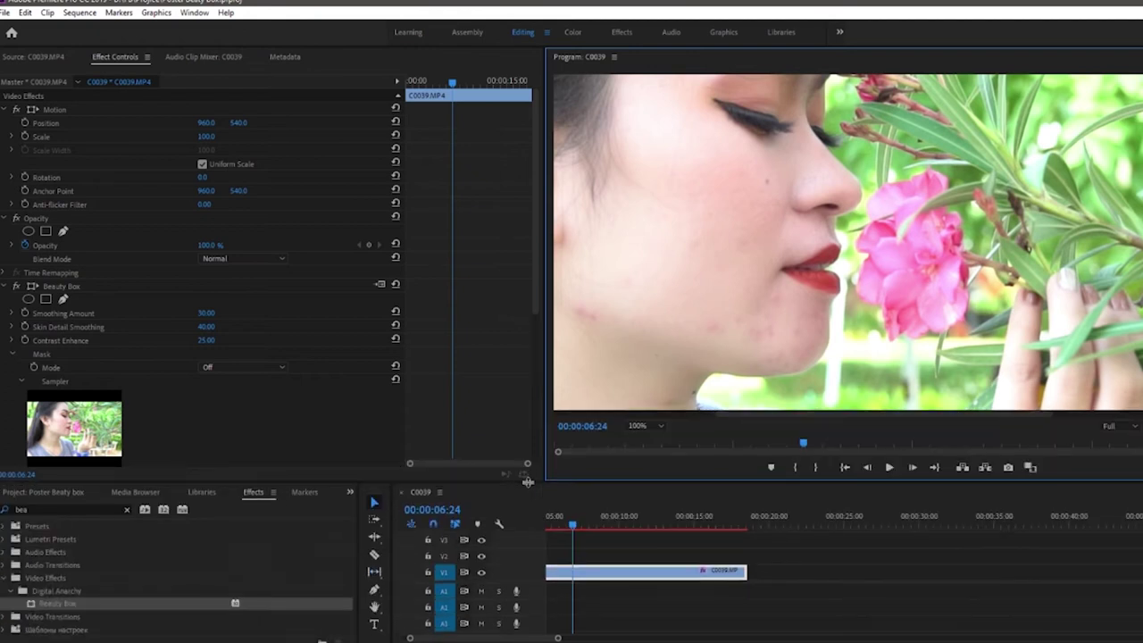
click(714, 327)
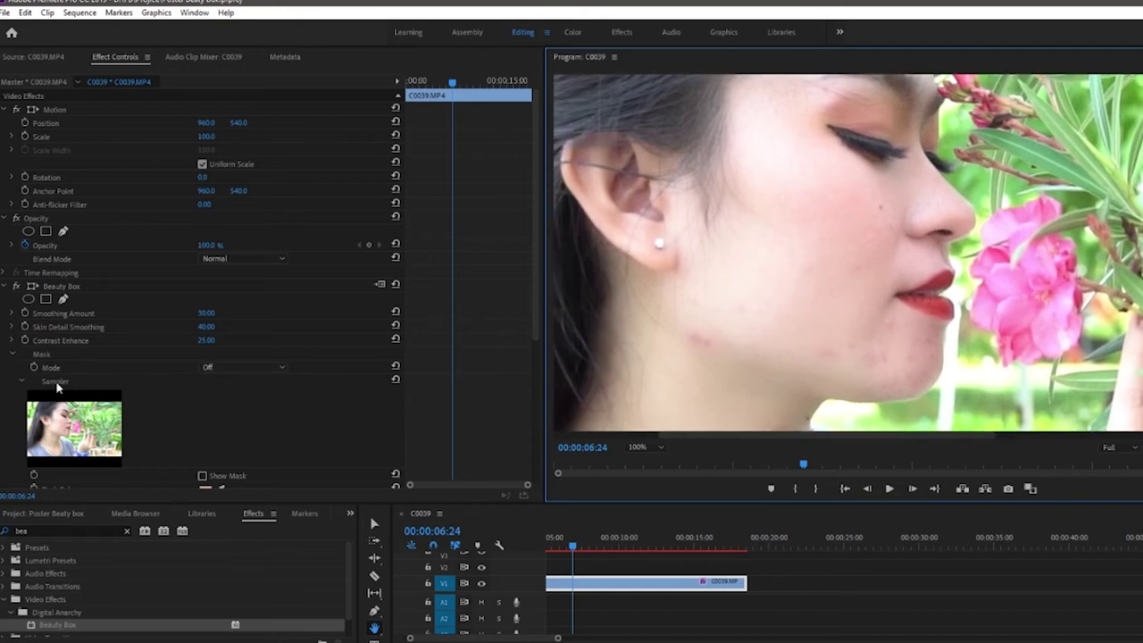
click(17, 287)
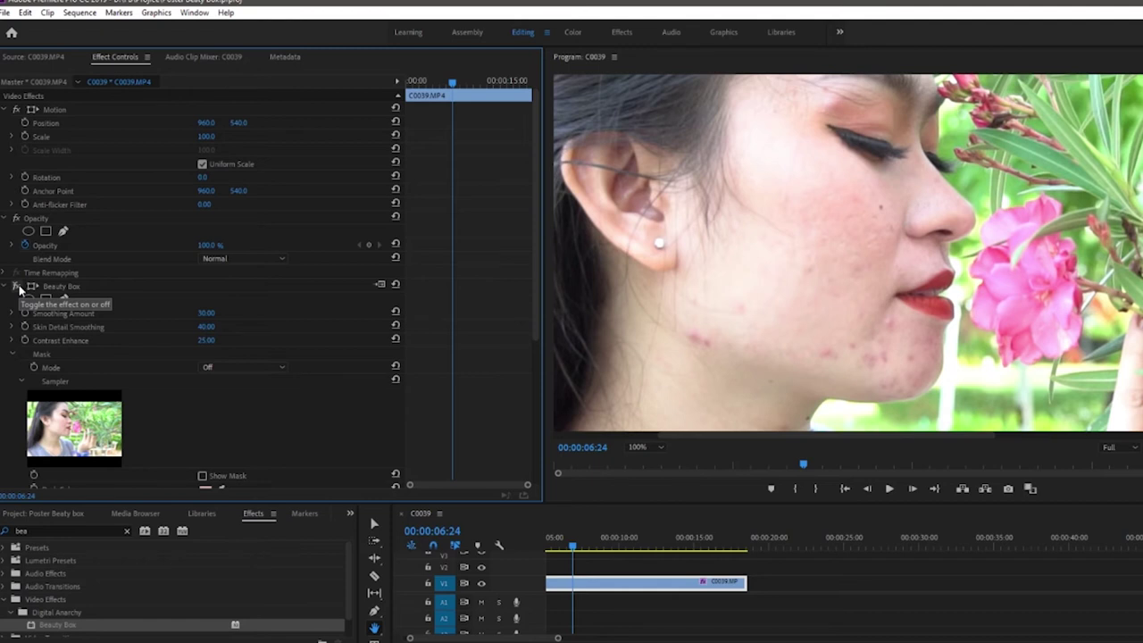
click(17, 287)
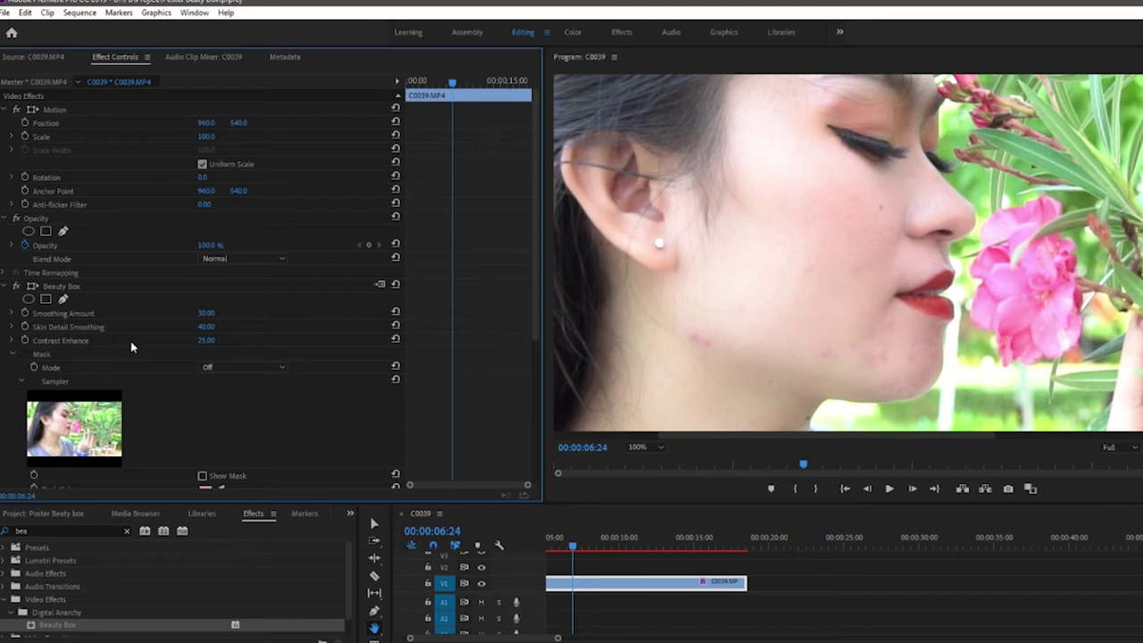
Step: Set Beauty Box's Smoothing Amount to 188, Skin Detail Smoothing to 72 and Contrast Enhance to 84
scroll(126, 323, down, 3)
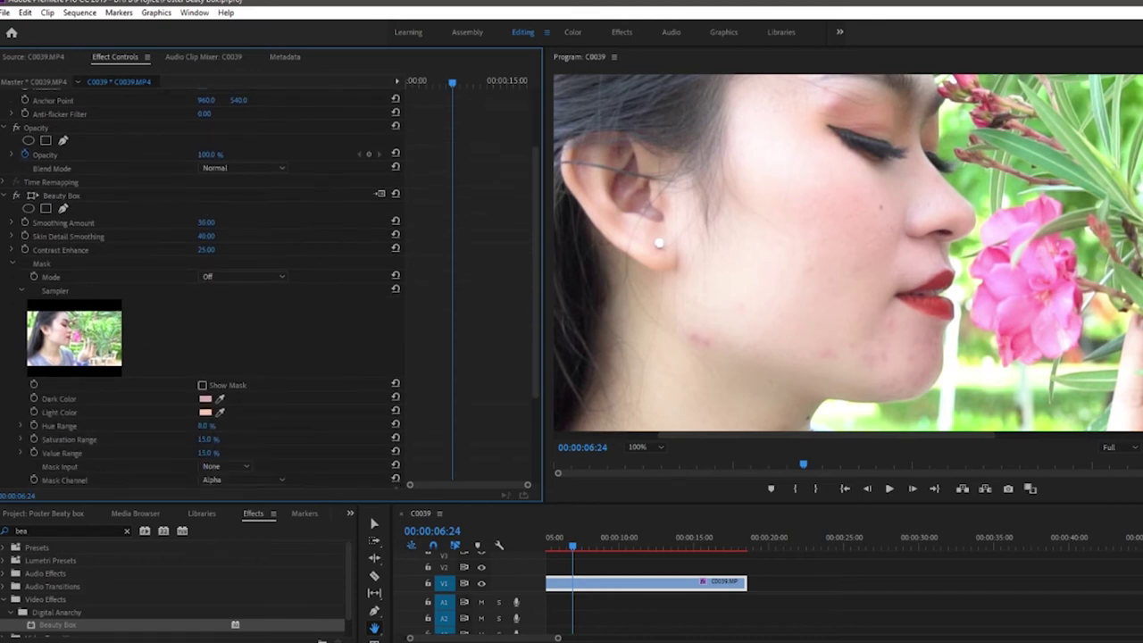
drag(206, 222, 259, 222)
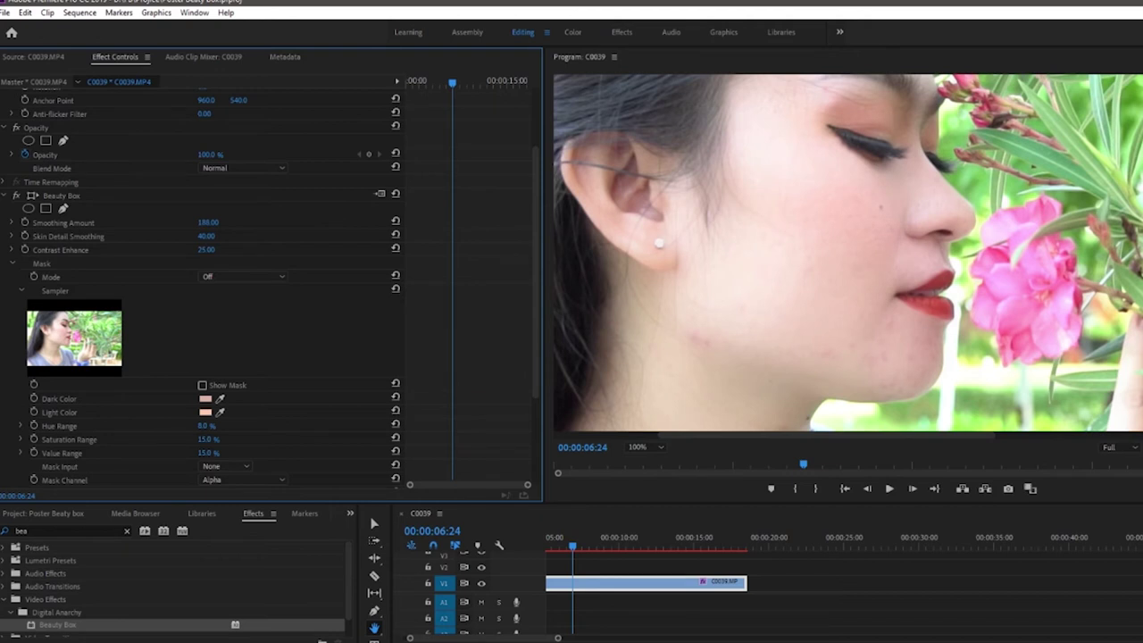
drag(207, 236, 230, 236)
drag(207, 249, 216, 249)
Step: Set Beauty Box's Hue Range to 31%, Saturation Range to 20%, Value Range to 33% and Preserve Small Detail to 64%
scroll(305, 439, down, 1)
mouse_move(207, 386)
mouse_down()
mouse_move(267, 387)
mouse_move(201, 387)
mouse_move(268, 387)
mouse_move(223, 387)
mouse_up()
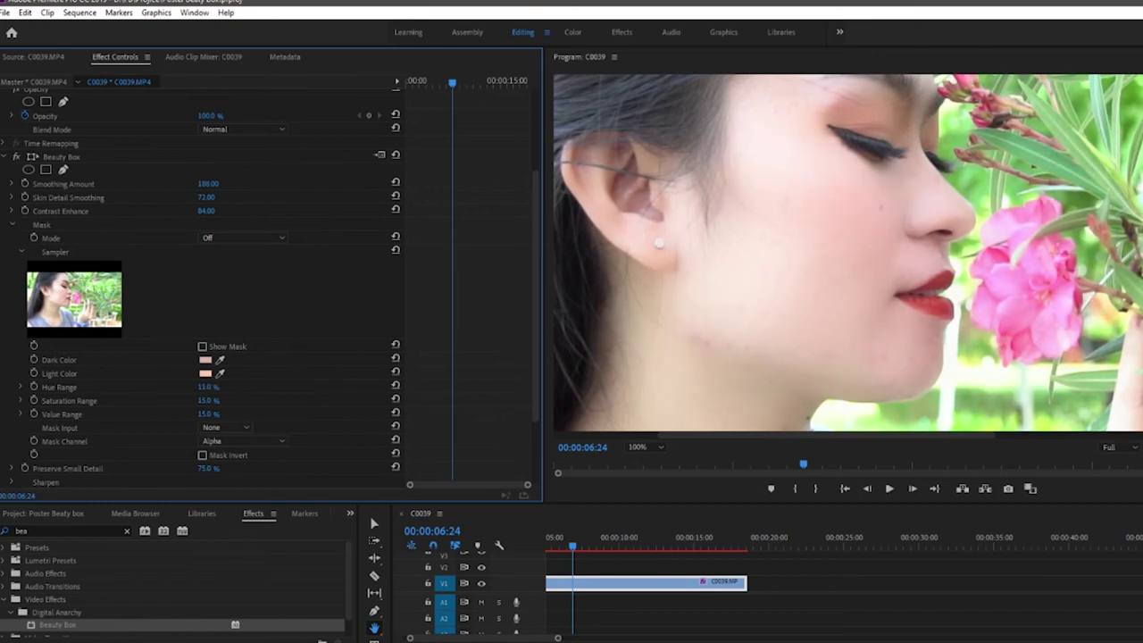
mouse_move(207, 400)
mouse_down()
mouse_move(192, 400)
mouse_move(197, 414)
mouse_move(215, 415)
mouse_up()
scroll(253, 389, down, 3)
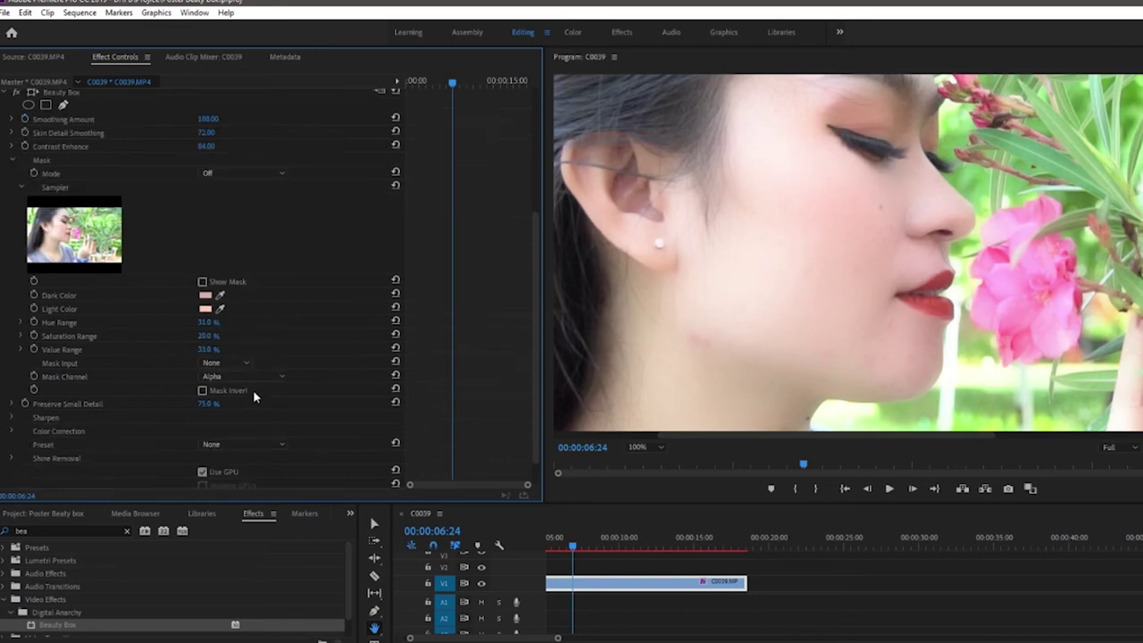
mouse_move(204, 373)
mouse_down()
mouse_move(214, 373)
mouse_move(204, 374)
mouse_up()
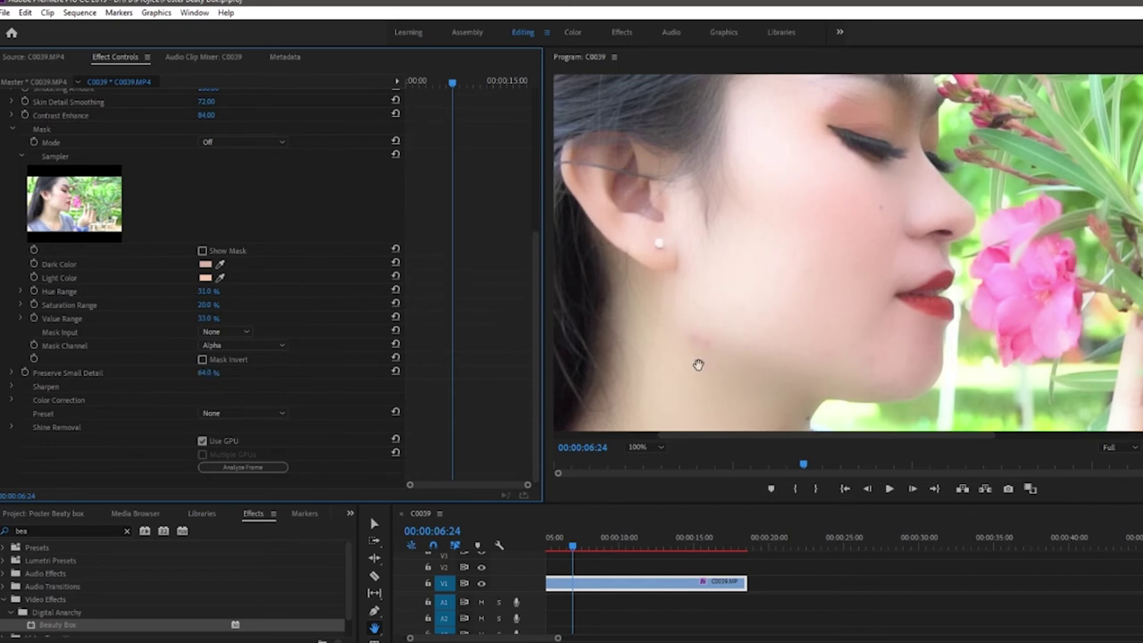
Step: Fit the whole frame in the program preview and play the clip backward to about 00:00:05:24 to review the smoothed skin
click(661, 448)
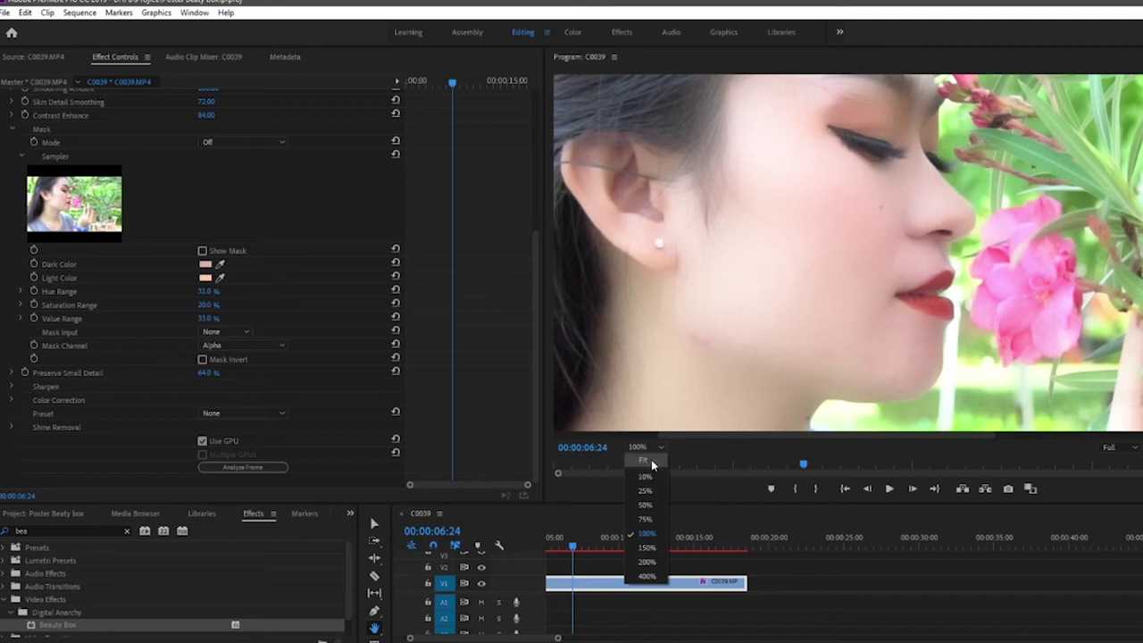
click(651, 459)
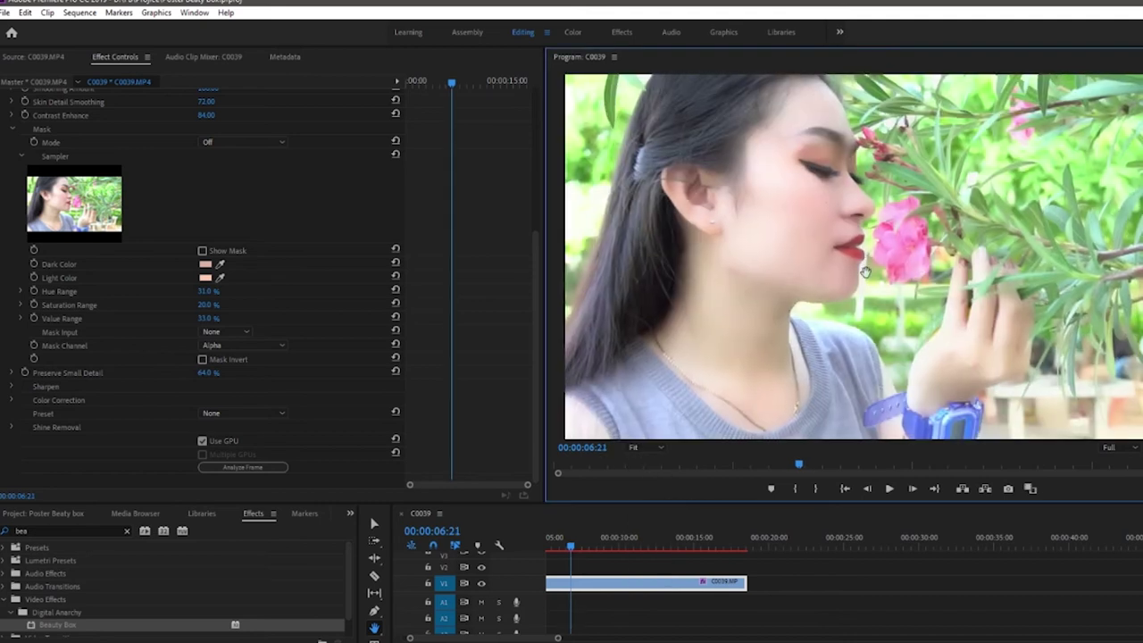
key(j)
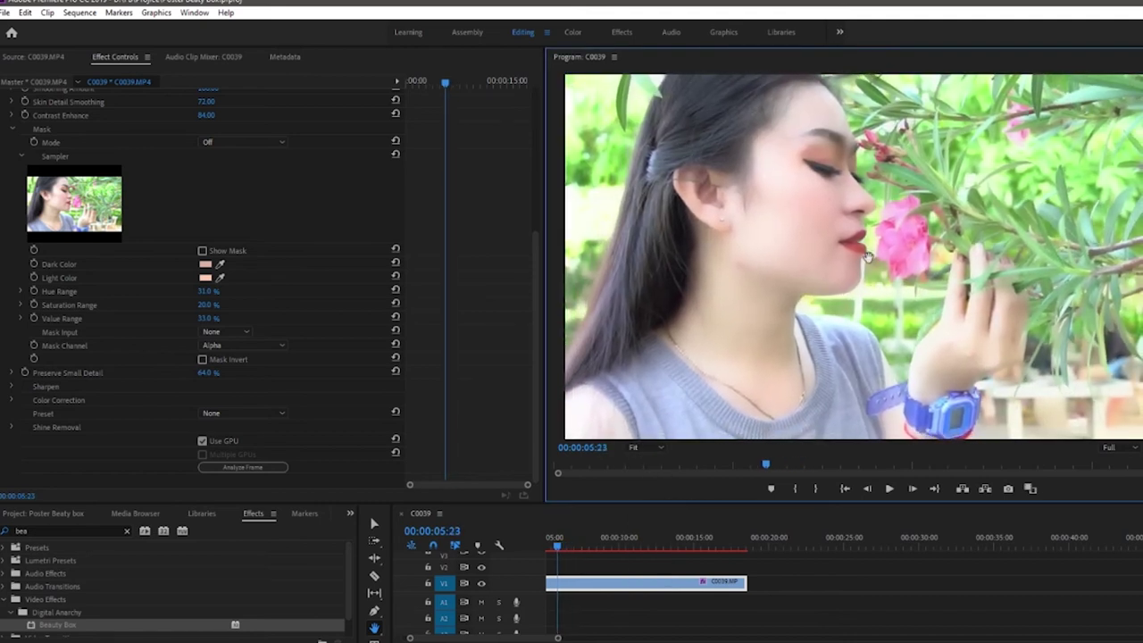
key(Right)
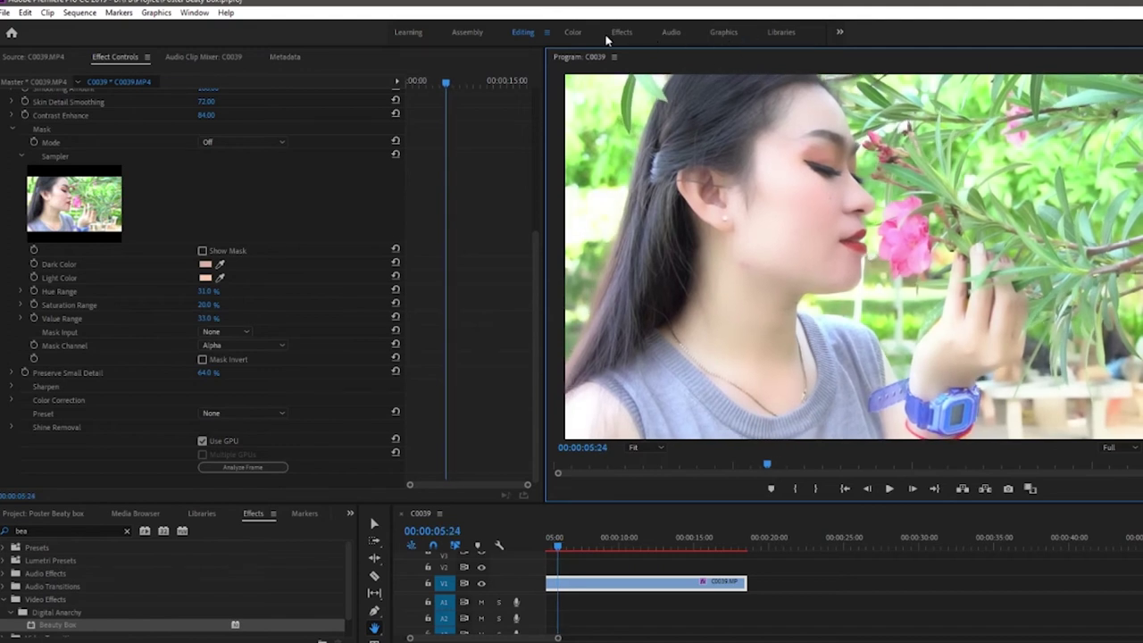
Step: Switch to the Color workspace for clip C0039.MP4
click(572, 32)
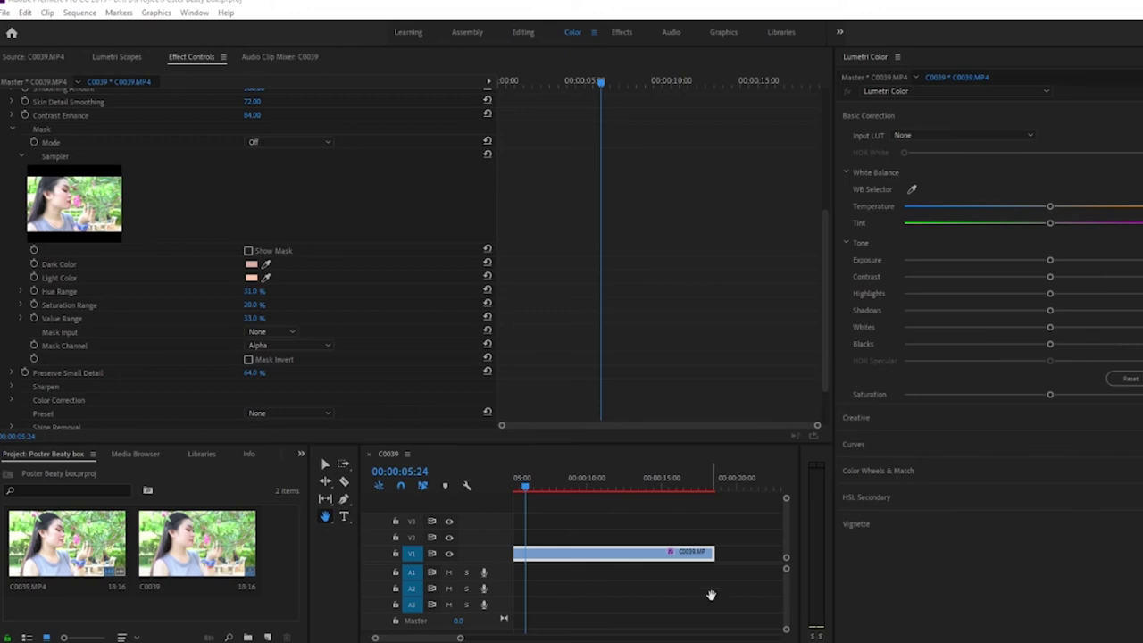
click(730, 3)
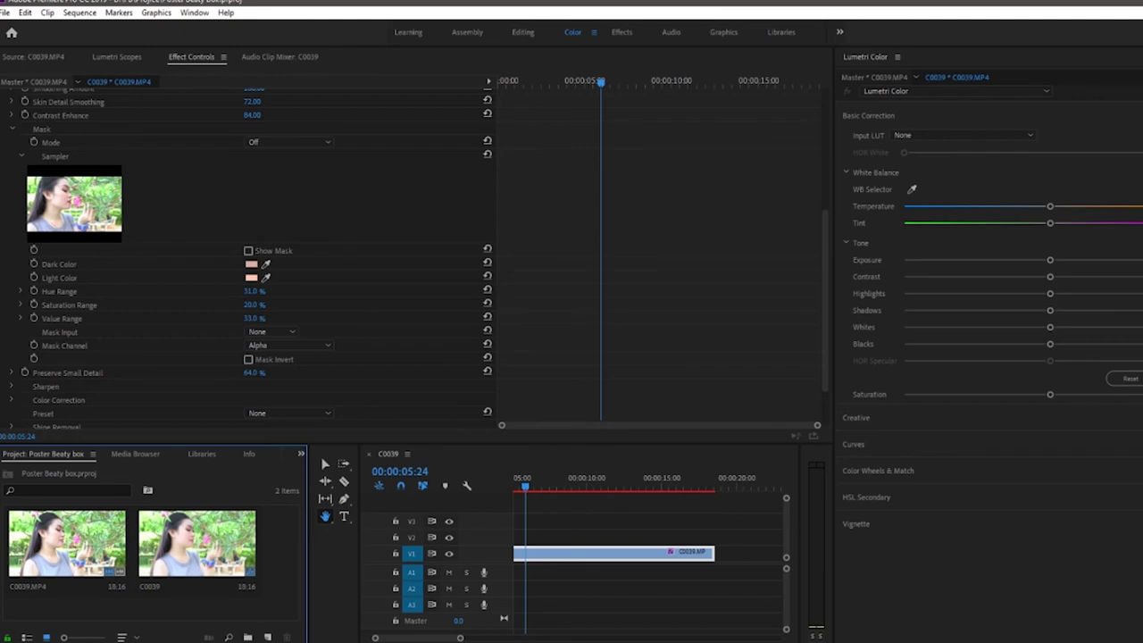
Step: Move the playhead to 00:00:00:00 in the Editing workspace, then return to the Color workspace
key(backslash)
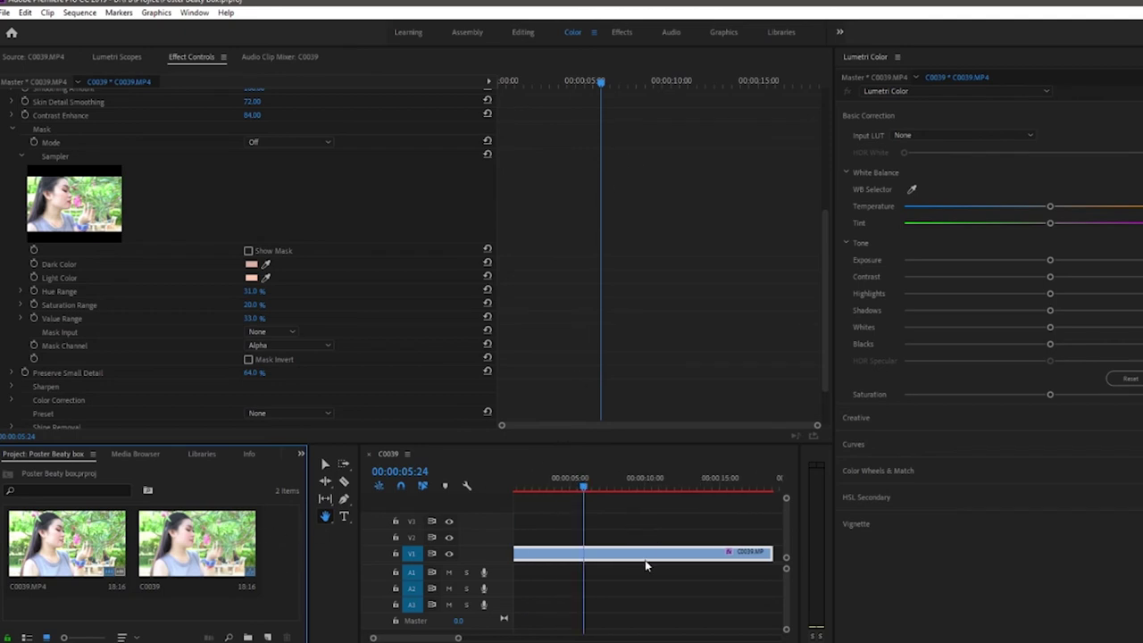
click(522, 32)
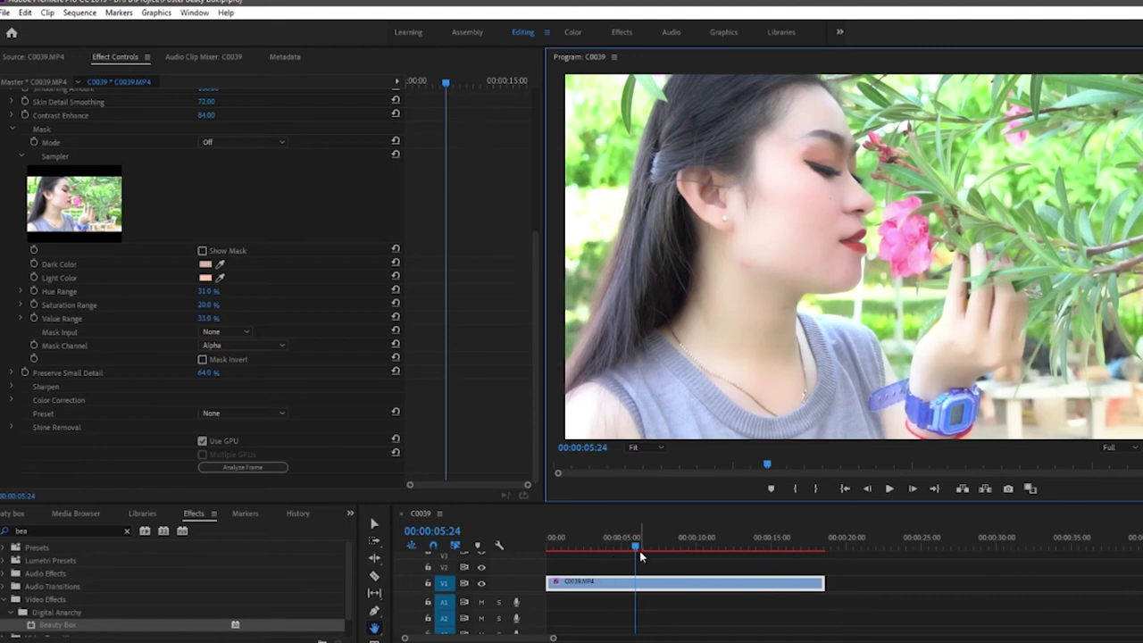
drag(636, 550, 490, 556)
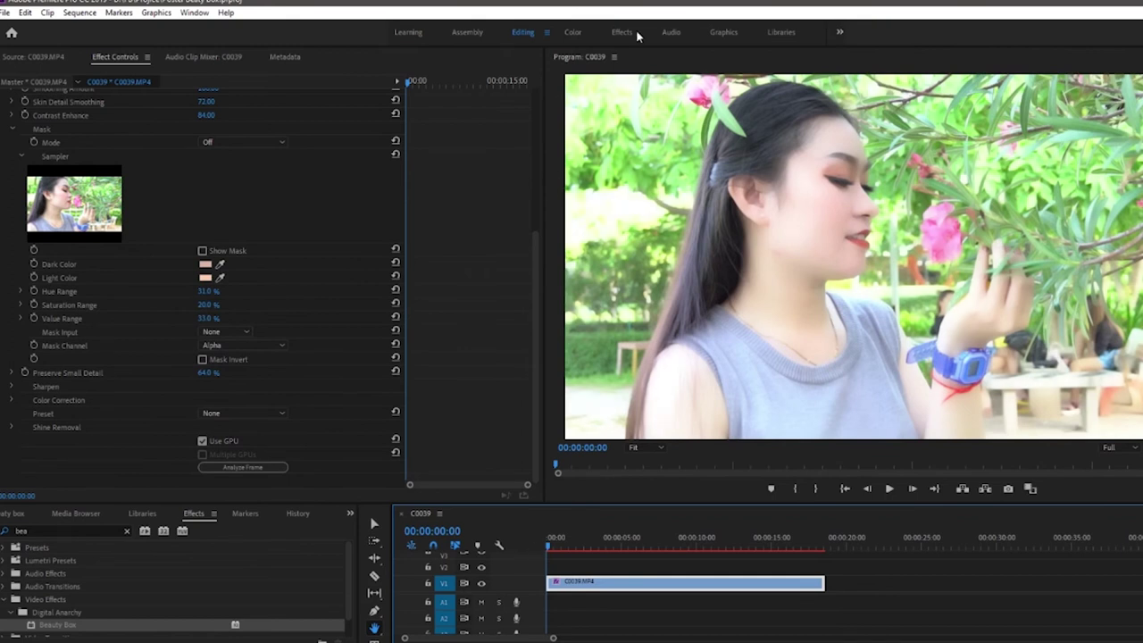
click(585, 35)
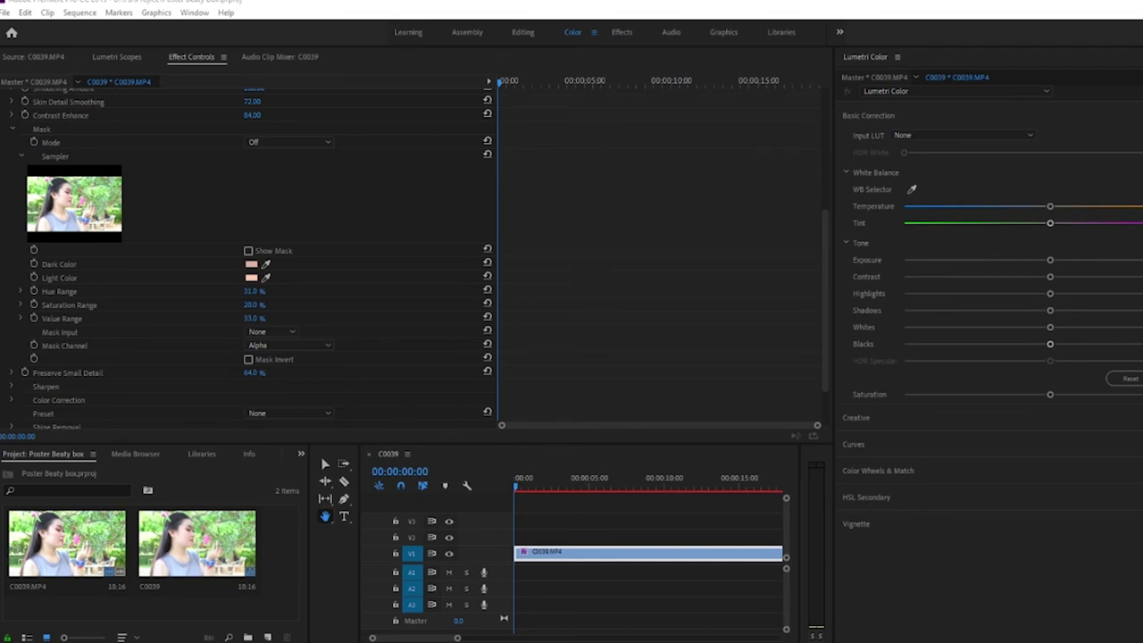
Step: Bring the floating program preview into view, then shrink and position it so the Lumetri Color sliders stay accessible
drag(553, 642, 658, 0)
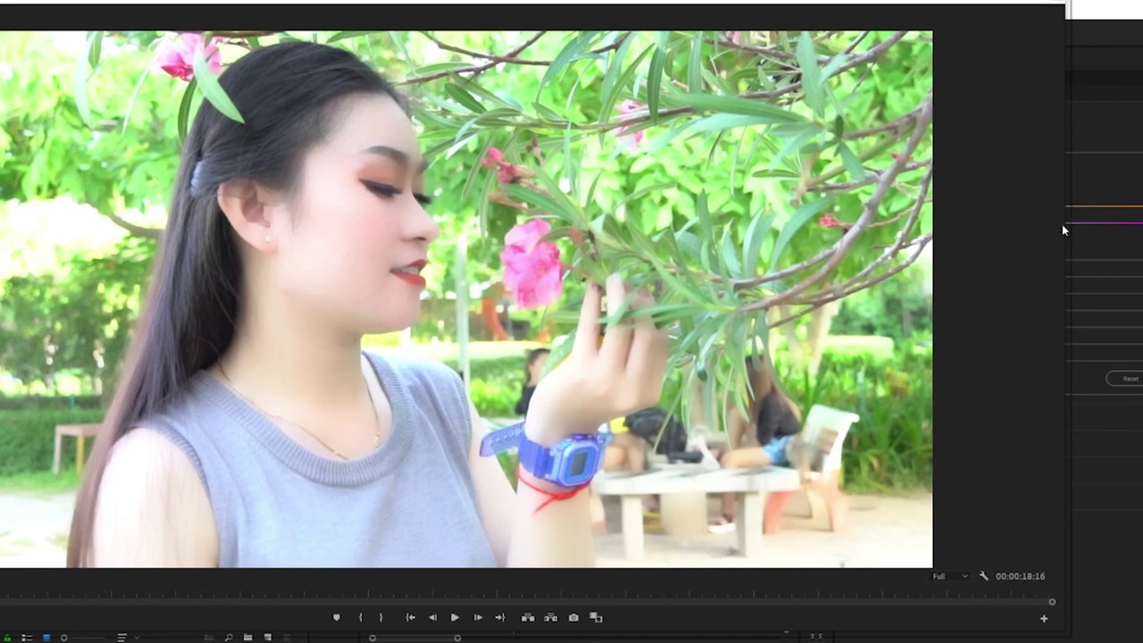
drag(1068, 224, 727, 260)
drag(643, 7, 792, 51)
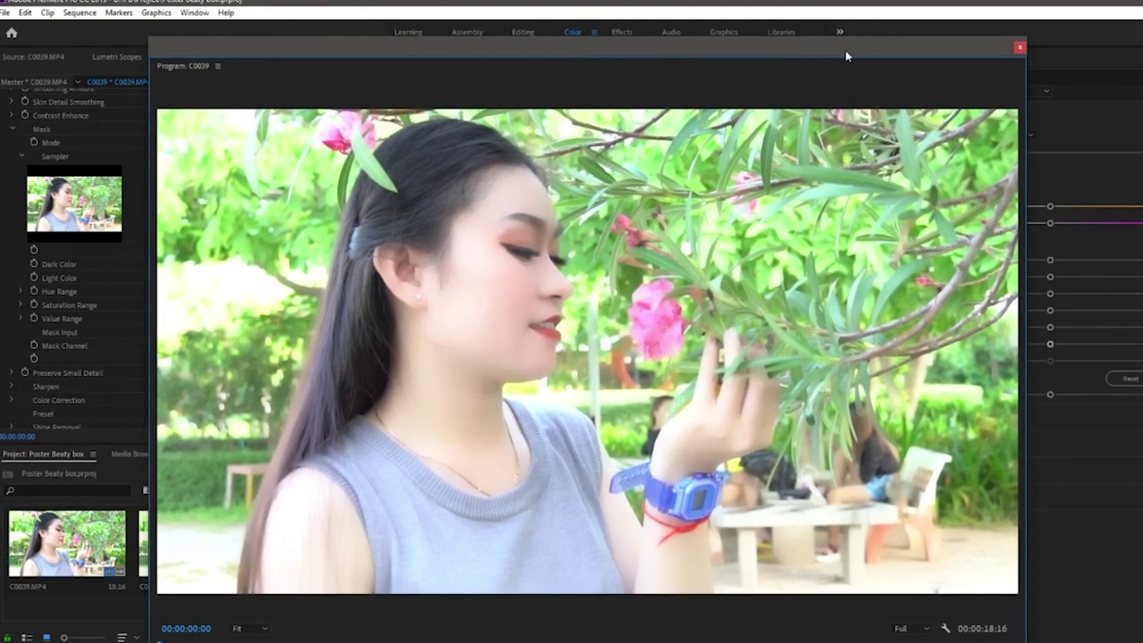
drag(943, 53, 903, 45)
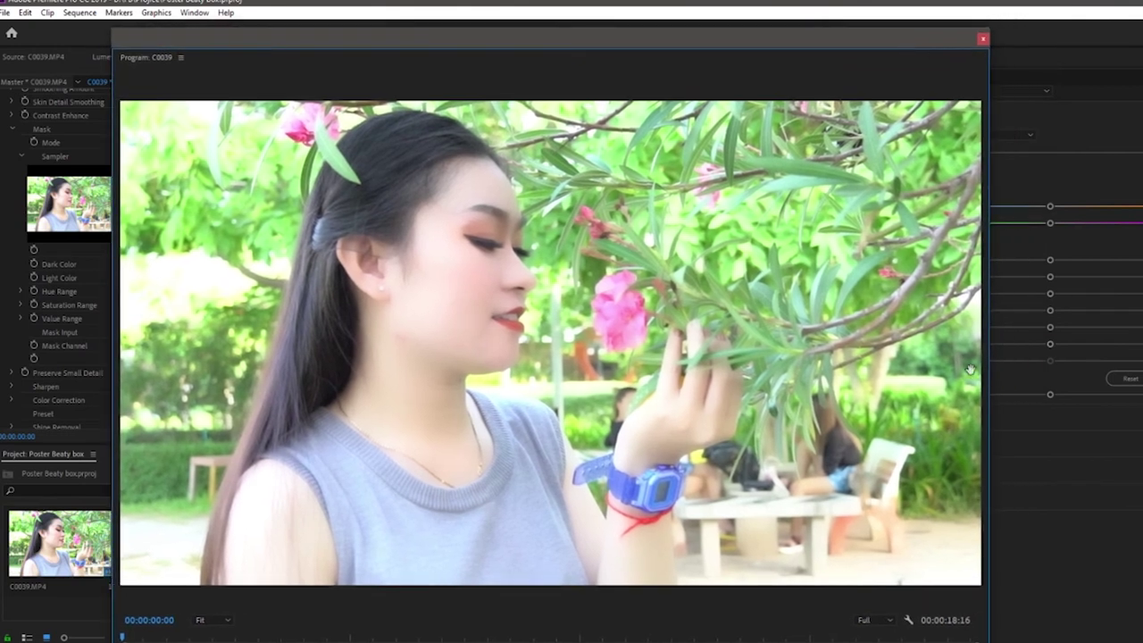
Step: Slightly cool the temperature, shift the tint toward green, raise exposure and contrast a little, and lower highlights, shadows, whites and blacks
drag(1050, 207, 1122, 277)
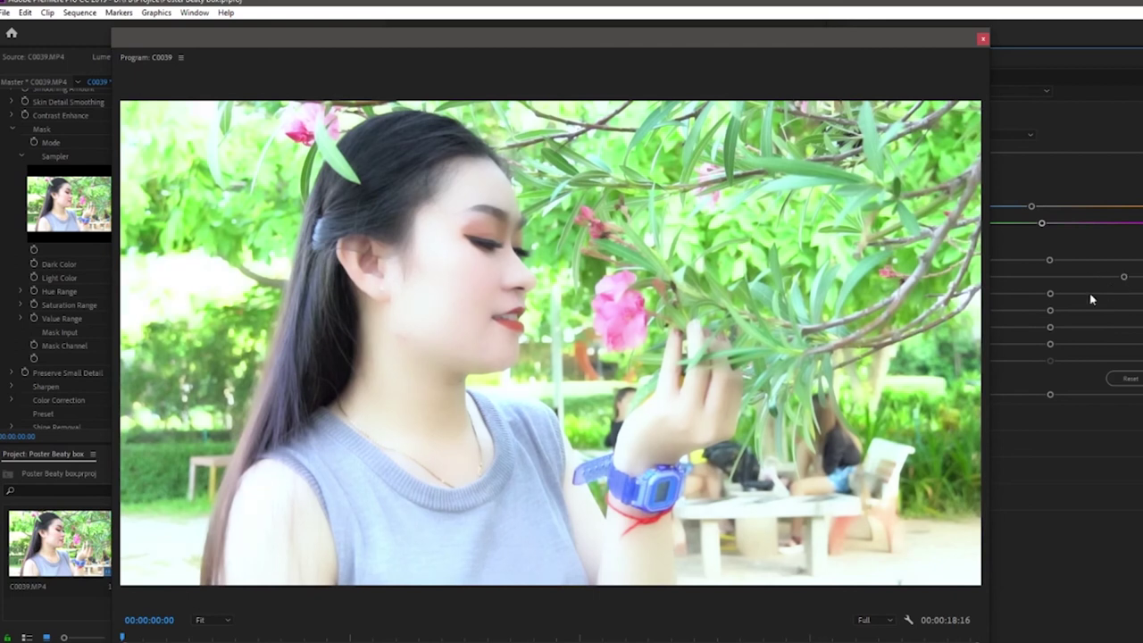
drag(1048, 294, 1034, 344)
drag(1032, 209, 1038, 207)
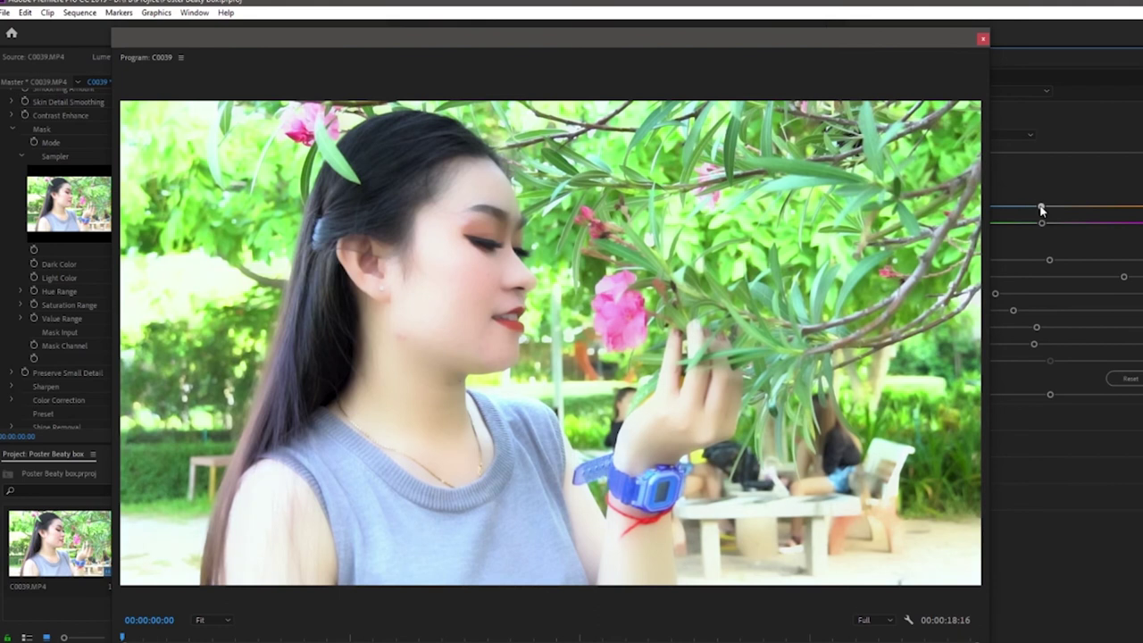
mouse_move(1049, 260)
mouse_down()
mouse_move(1062, 261)
mouse_move(1051, 264)
mouse_up()
drag(1122, 278, 1057, 284)
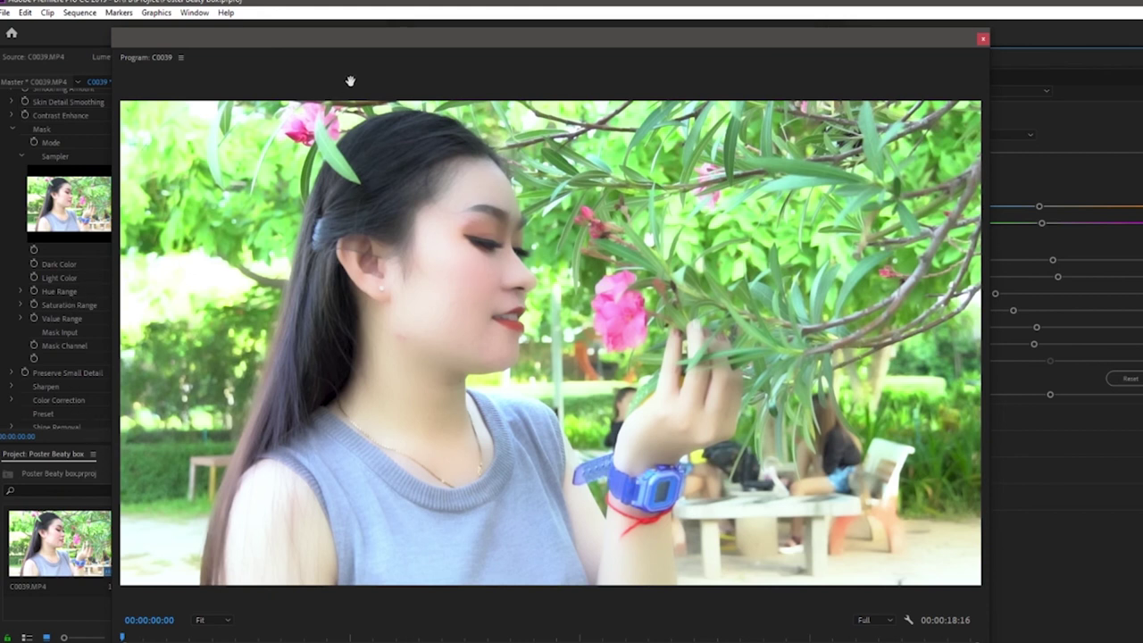
Step: Switch back to the Editing workspace and widen the program preview by narrowing the effect settings area
drag(486, 35, 523, 139)
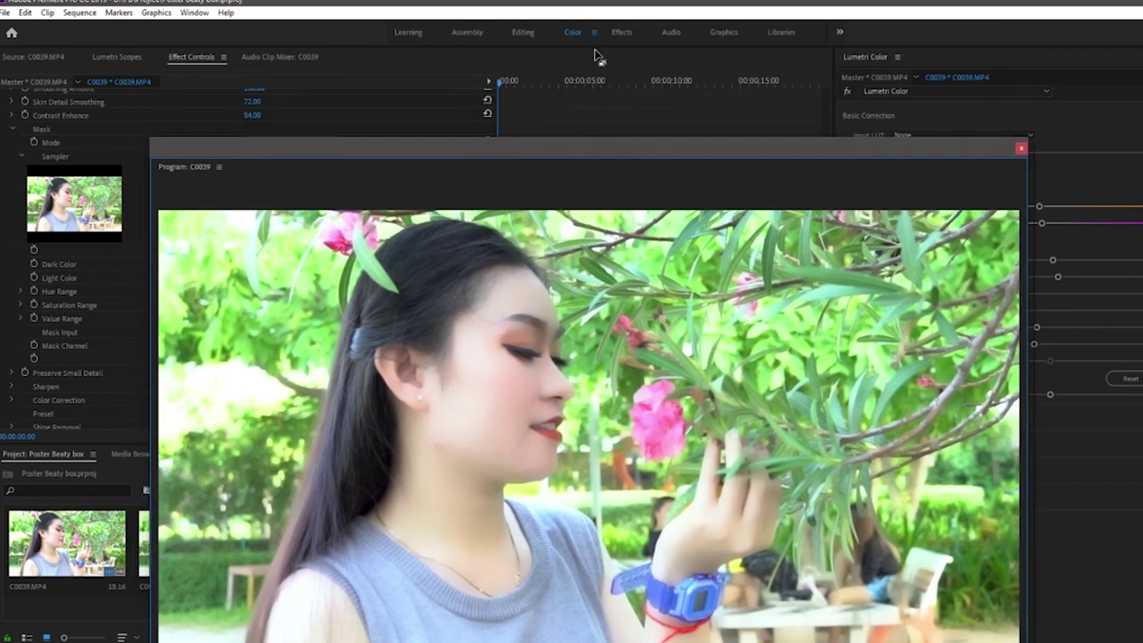
click(511, 32)
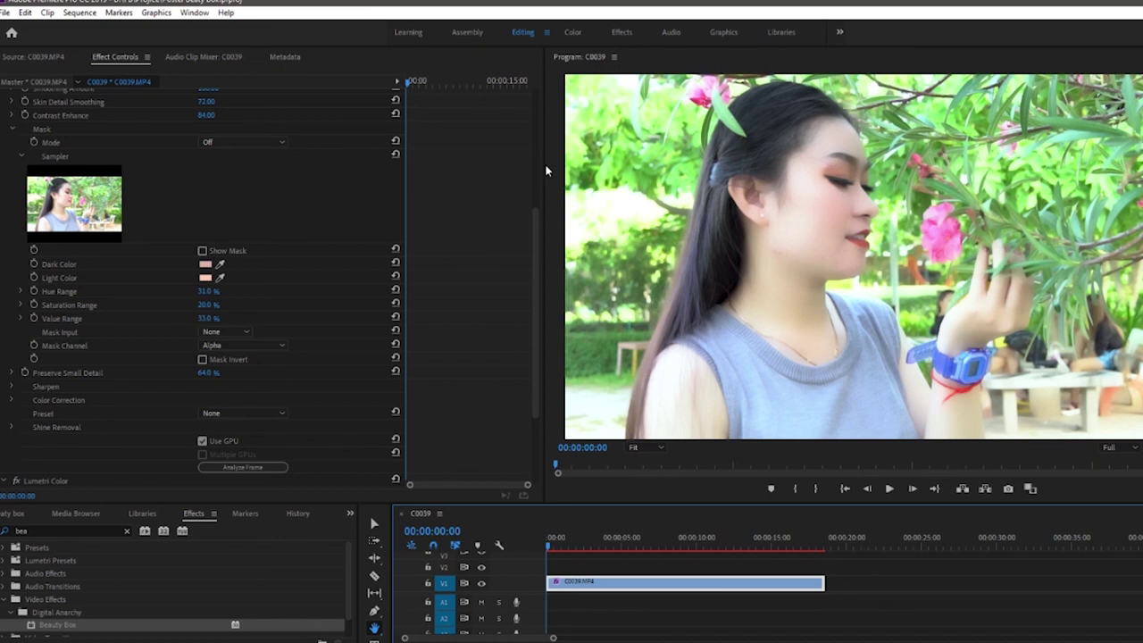
drag(544, 164, 188, 200)
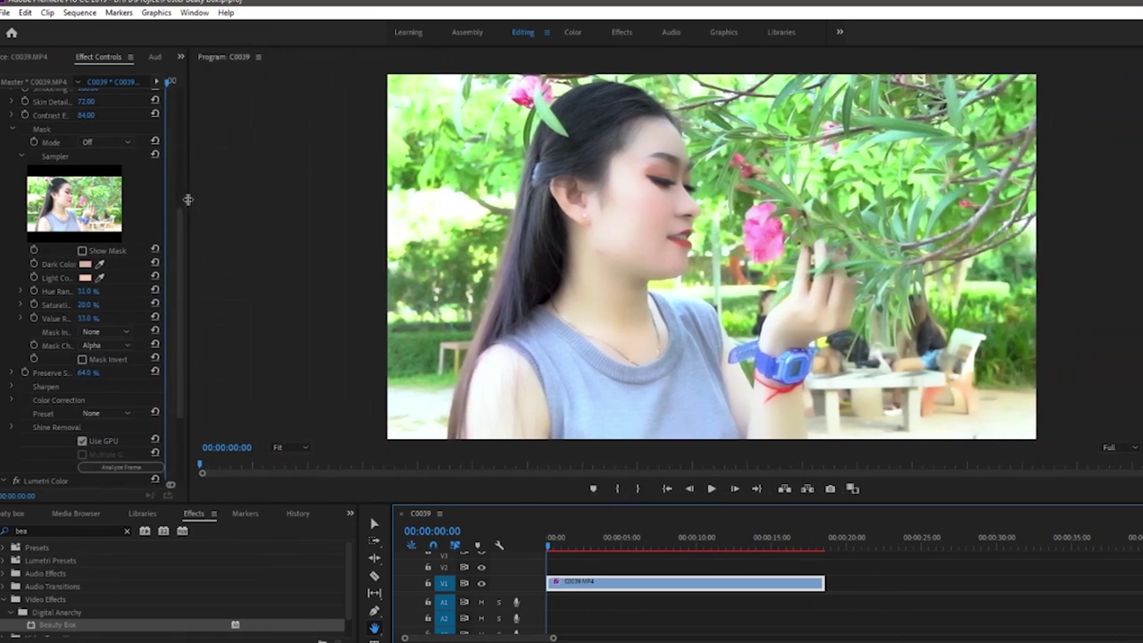